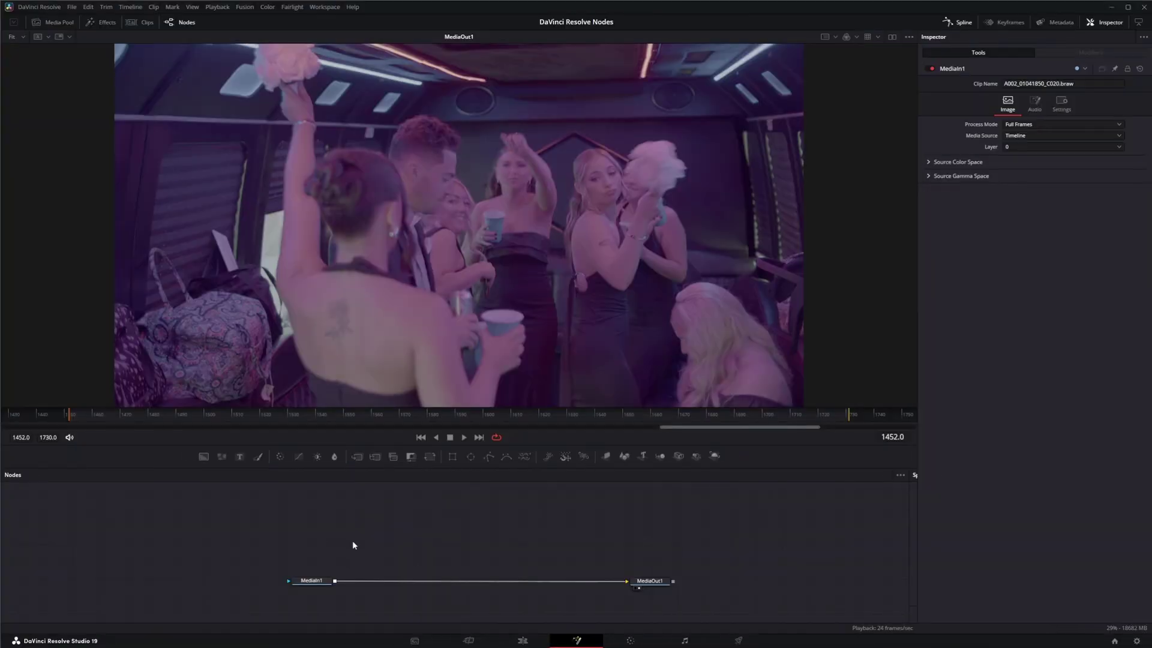
Step: Select MediaIn1, play the clip through, and scrub to a later part
{"action": "left_click_drag", "start_coordinate": [251, 558], "coordinate": [378, 599]}
{"action": "left_click", "coordinate": [464, 437]}
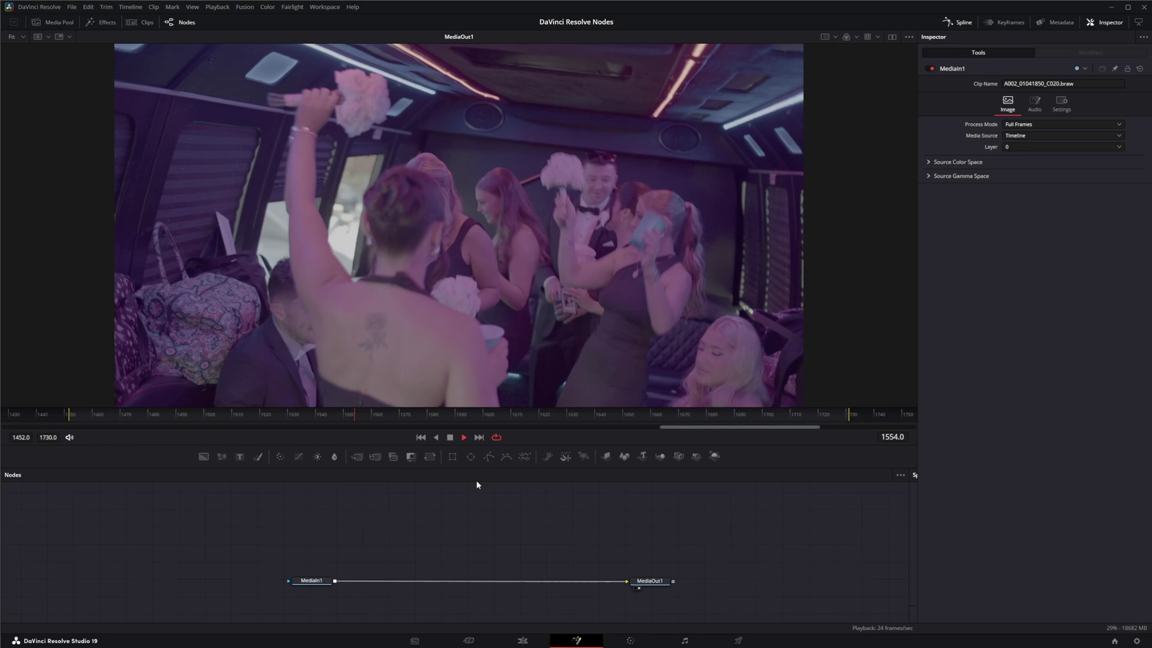
{"action": "left_click", "coordinate": [450, 437]}
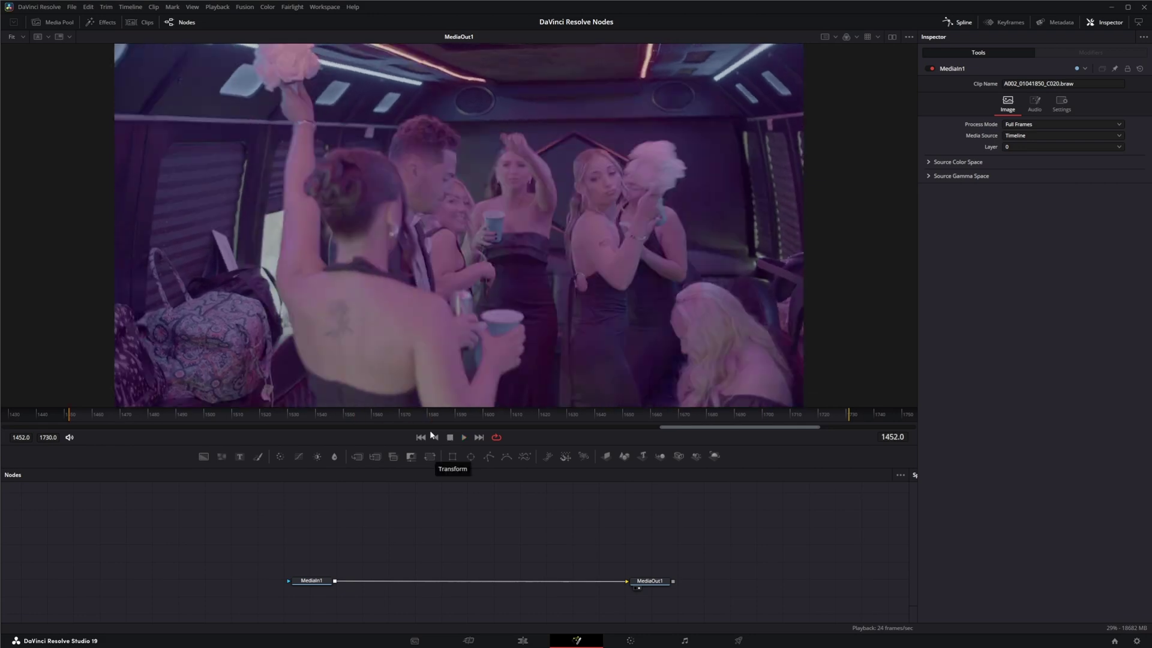
{"action": "mouse_move", "coordinate": [82, 422]}
{"action": "left_mouse_down"}
{"action": "mouse_move", "coordinate": [671, 419]}
{"action": "mouse_move", "coordinate": [72, 429]}
{"action": "left_mouse_up"}
Step: Nudge MediaIn1 slightly left and MediaOut1 slightly right, then scrub the clip
{"action": "left_click_drag", "start_coordinate": [336, 548], "coordinate": [524, 604]}
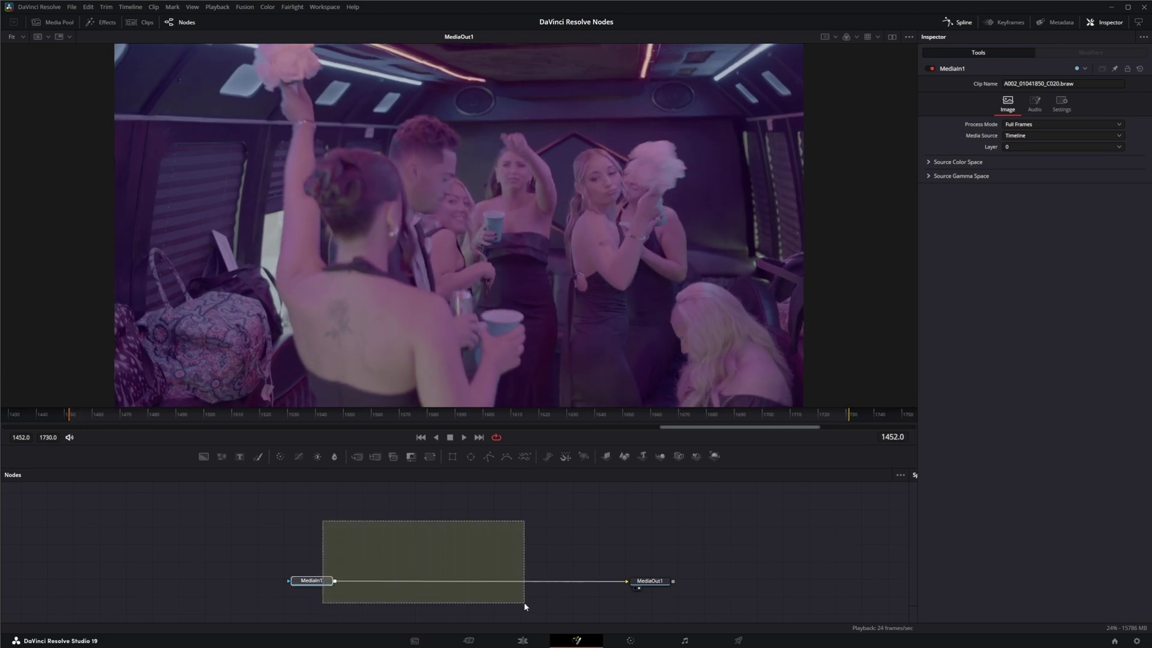
{"action": "left_click_drag", "start_coordinate": [380, 524], "coordinate": [560, 610]}
{"action": "left_click_drag", "start_coordinate": [312, 580], "coordinate": [307, 580]}
{"action": "left_click_drag", "start_coordinate": [407, 525], "coordinate": [564, 607]}
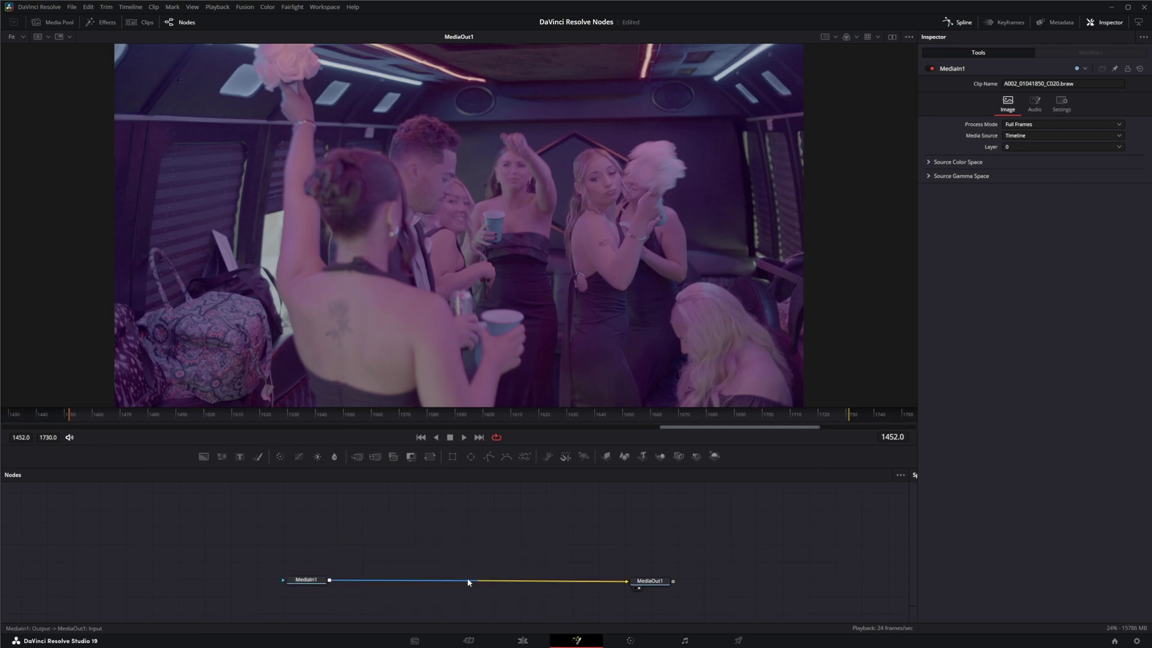
{"action": "left_click_drag", "start_coordinate": [260, 541], "coordinate": [300, 593]}
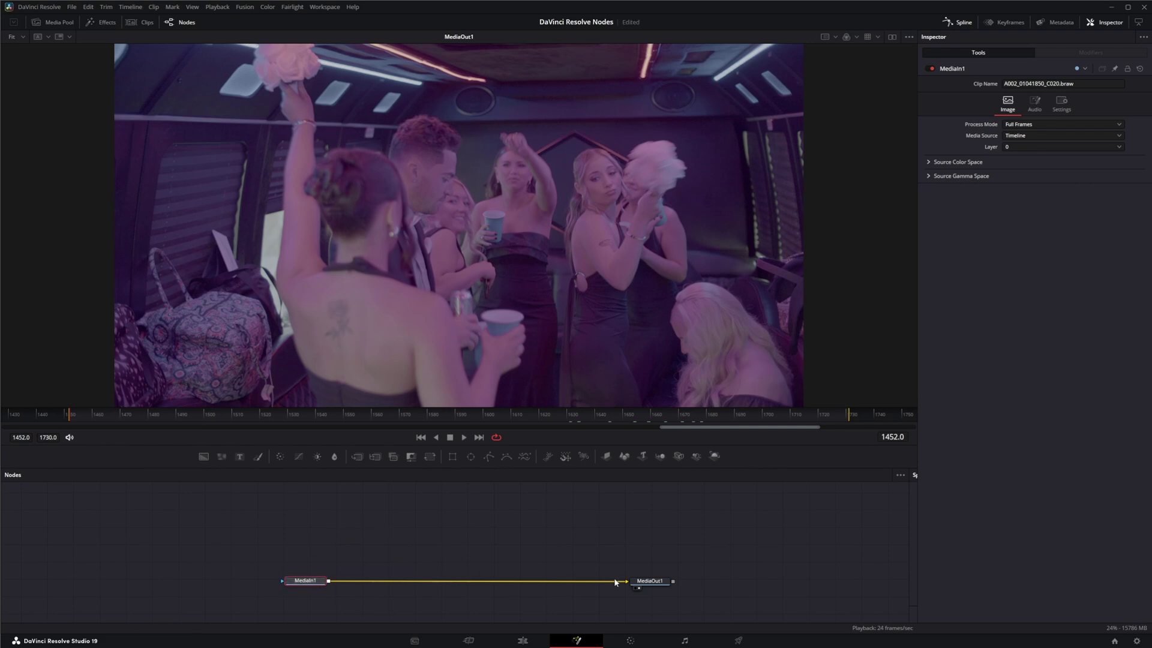
{"action": "left_click_drag", "start_coordinate": [665, 581], "coordinate": [683, 581]}
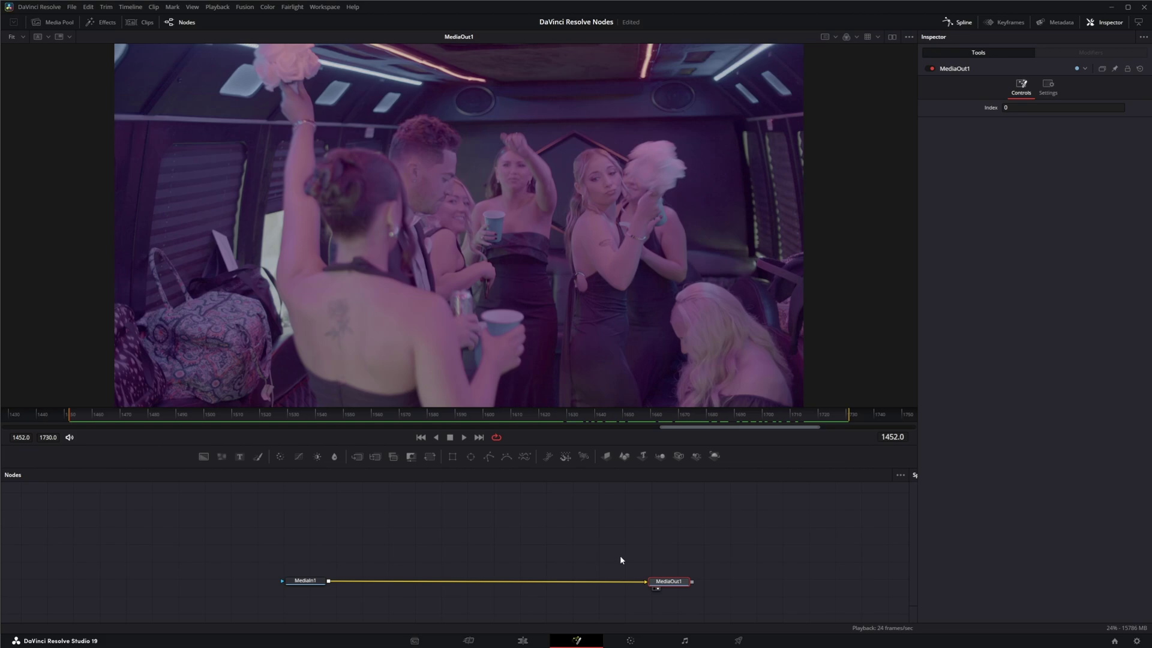
{"action": "mouse_move", "coordinate": [91, 418]}
{"action": "left_mouse_down"}
{"action": "mouse_move", "coordinate": [592, 417]}
{"action": "mouse_move", "coordinate": [74, 422]}
{"action": "left_mouse_up"}
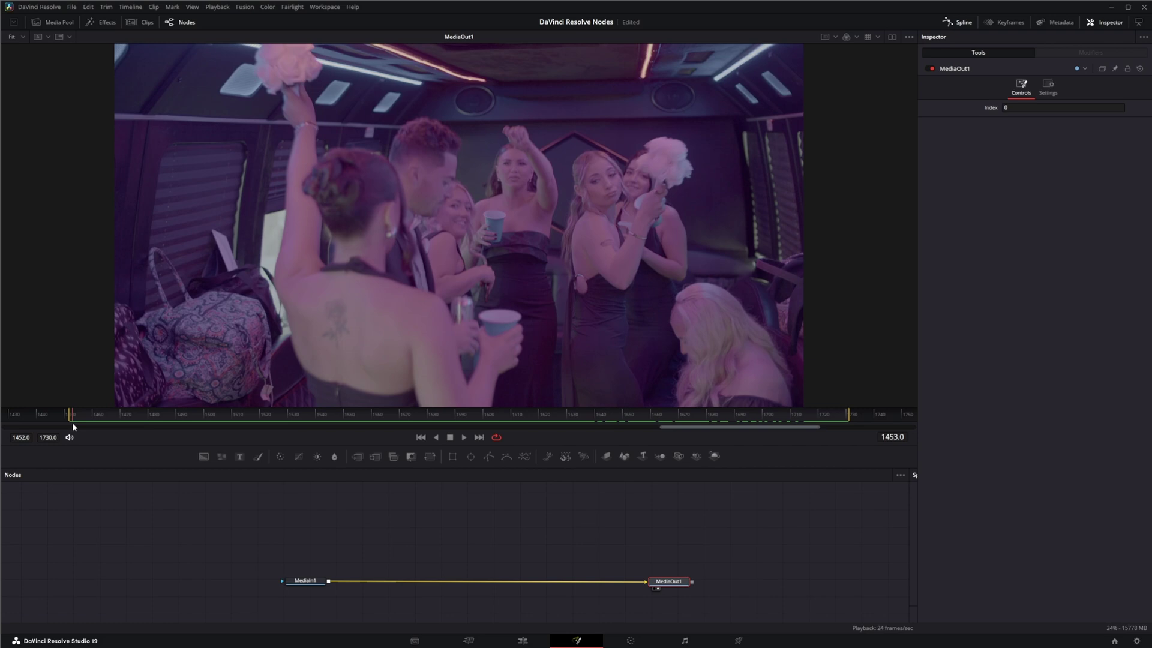
Step: On the Edit page, keep the clip's stabilization mode at Perspective and scrub the timeline
{"action": "left_click", "coordinate": [523, 640]}
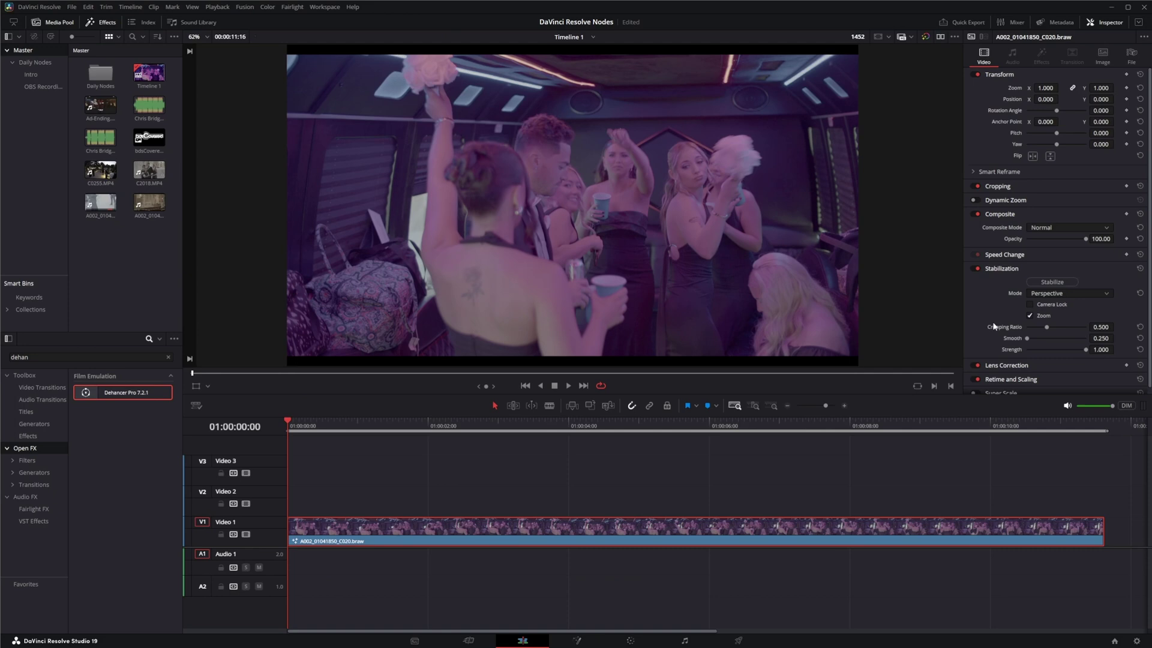
{"action": "left_click", "coordinate": [1043, 294]}
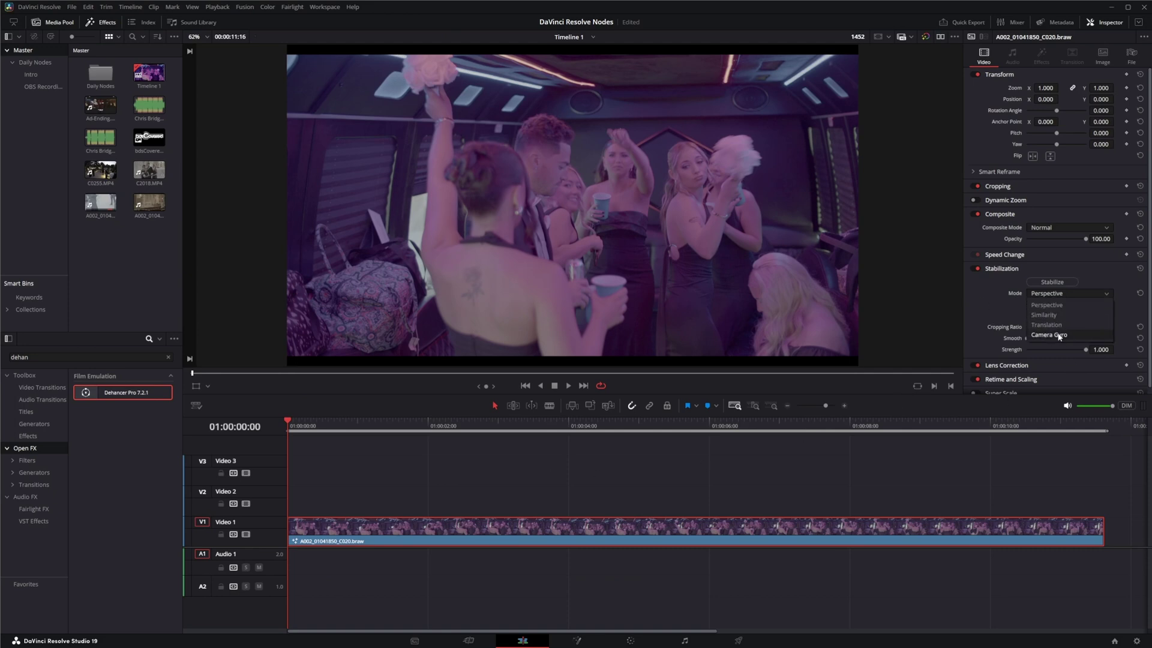
{"action": "left_click", "coordinate": [295, 430]}
{"action": "mouse_move", "coordinate": [295, 430]}
{"action": "left_mouse_down"}
{"action": "mouse_move", "coordinate": [538, 437]}
{"action": "mouse_move", "coordinate": [280, 446]}
{"action": "left_mouse_up"}
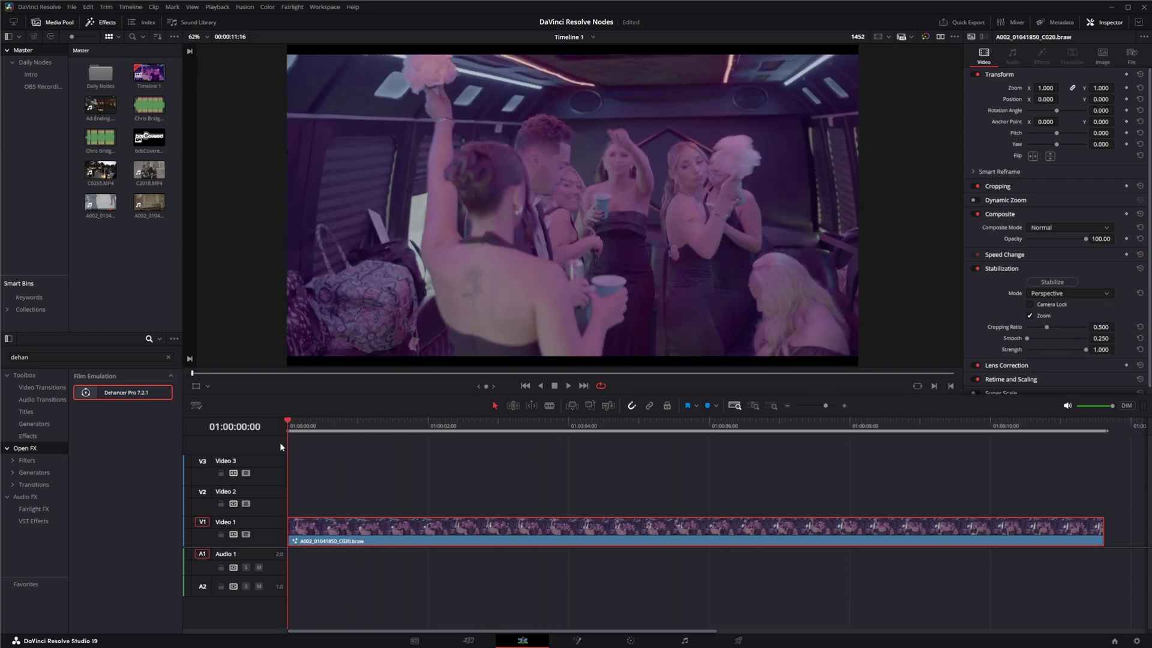
Step: Back in Fusion, add a Mocha Pro node via search 'mocha' and feed MediaIn1's output into it
{"action": "left_click", "coordinate": [577, 642]}
{"action": "left_click_drag", "start_coordinate": [259, 527], "coordinate": [334, 598]}
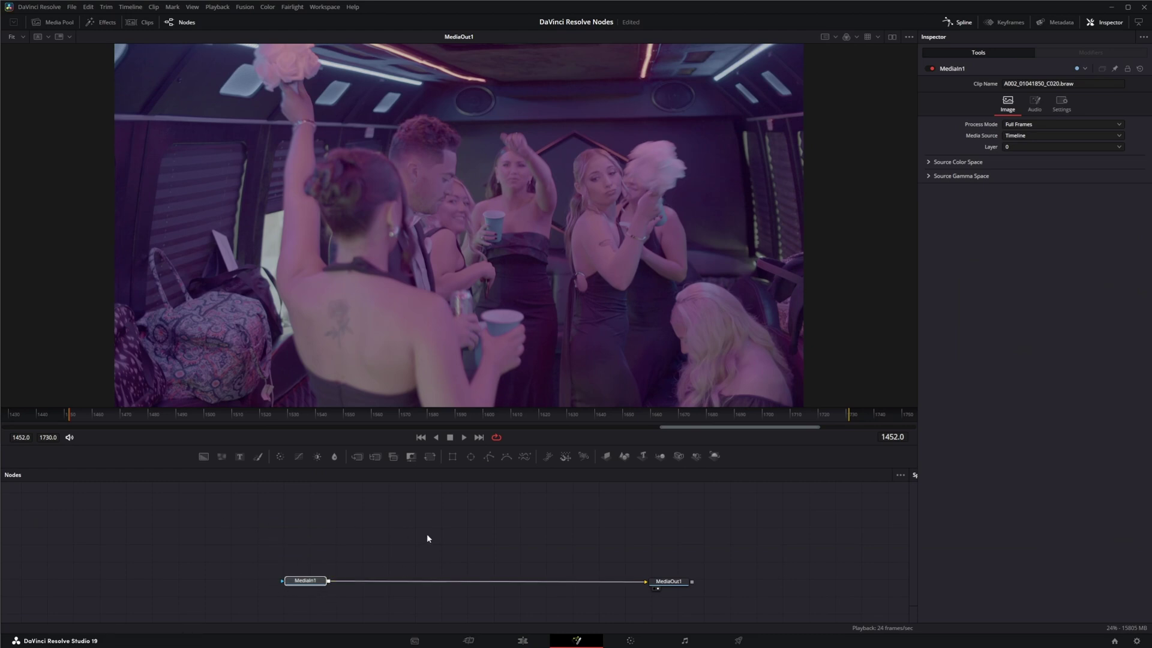
{"action": "left_click", "coordinate": [452, 551]}
{"action": "key", "text": "shift+space"}
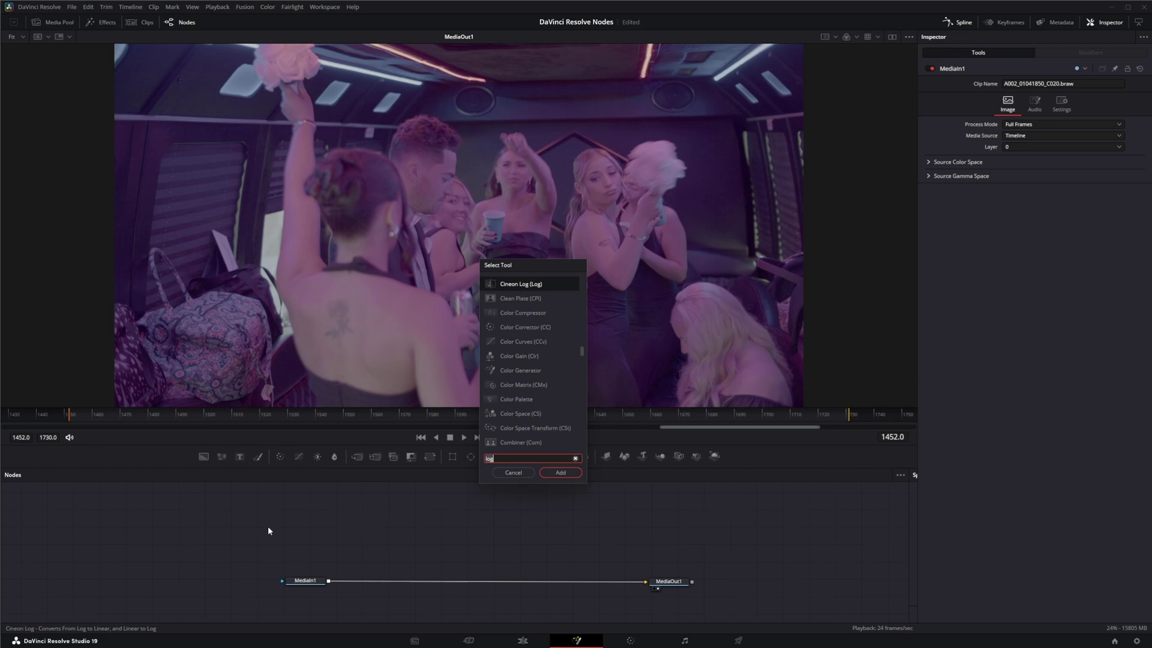
{"action": "type", "text": "mocha"}
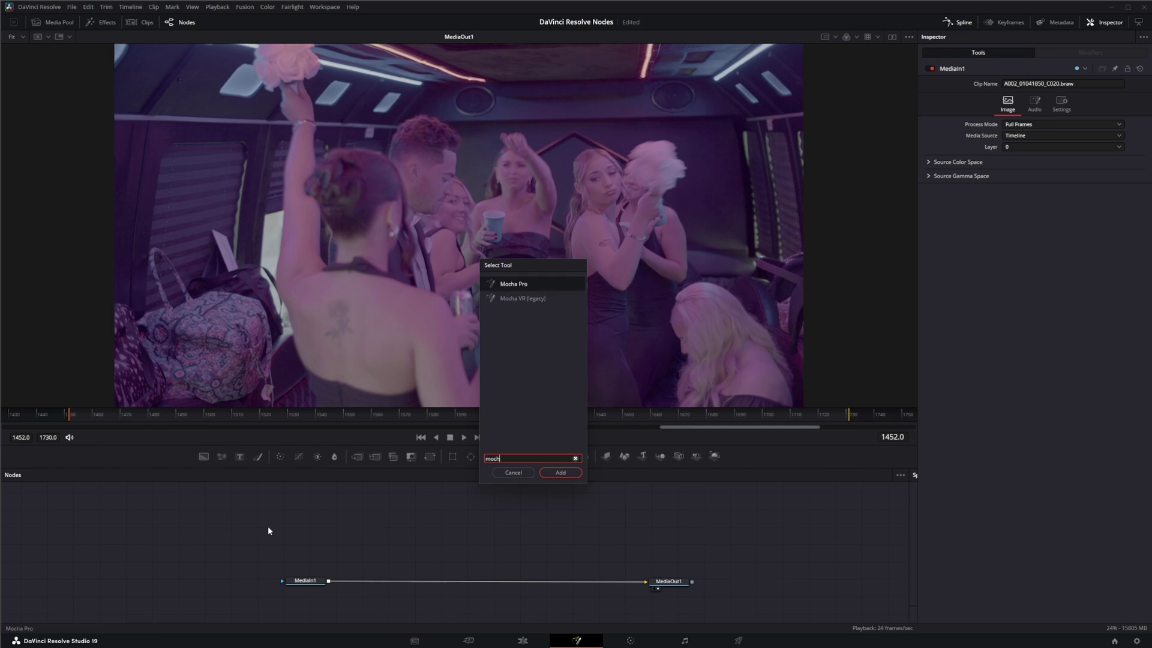
{"action": "key", "text": "Return"}
{"action": "left_click_drag", "start_coordinate": [269, 530], "coordinate": [322, 534]}
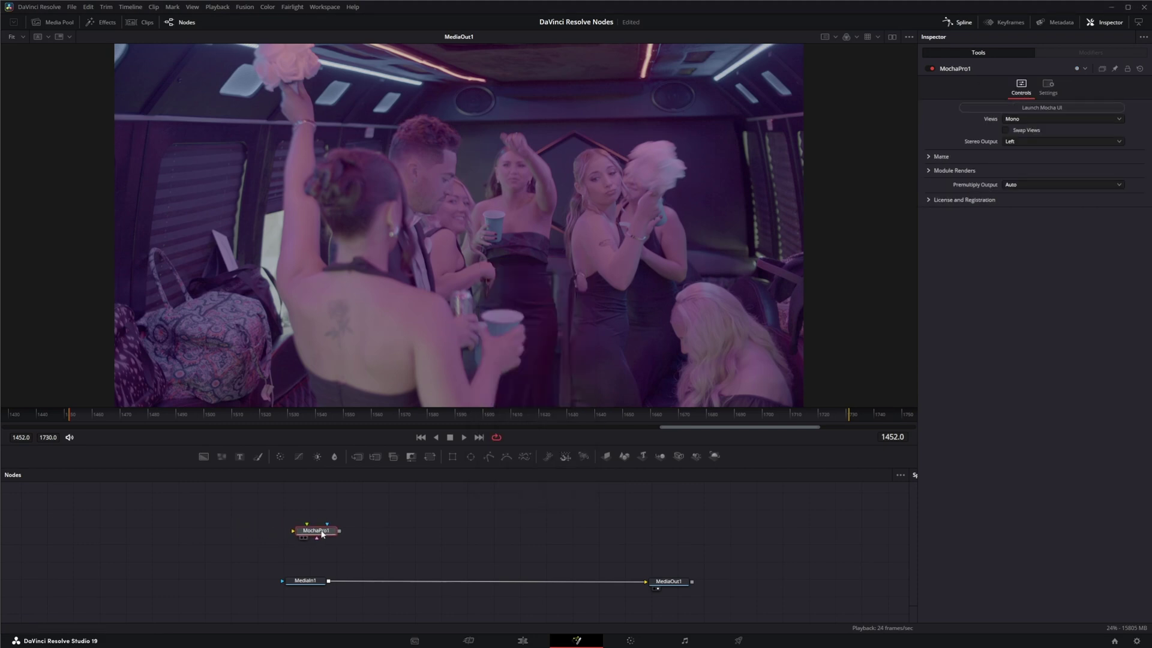
{"action": "left_click_drag", "start_coordinate": [328, 581], "coordinate": [337, 538]}
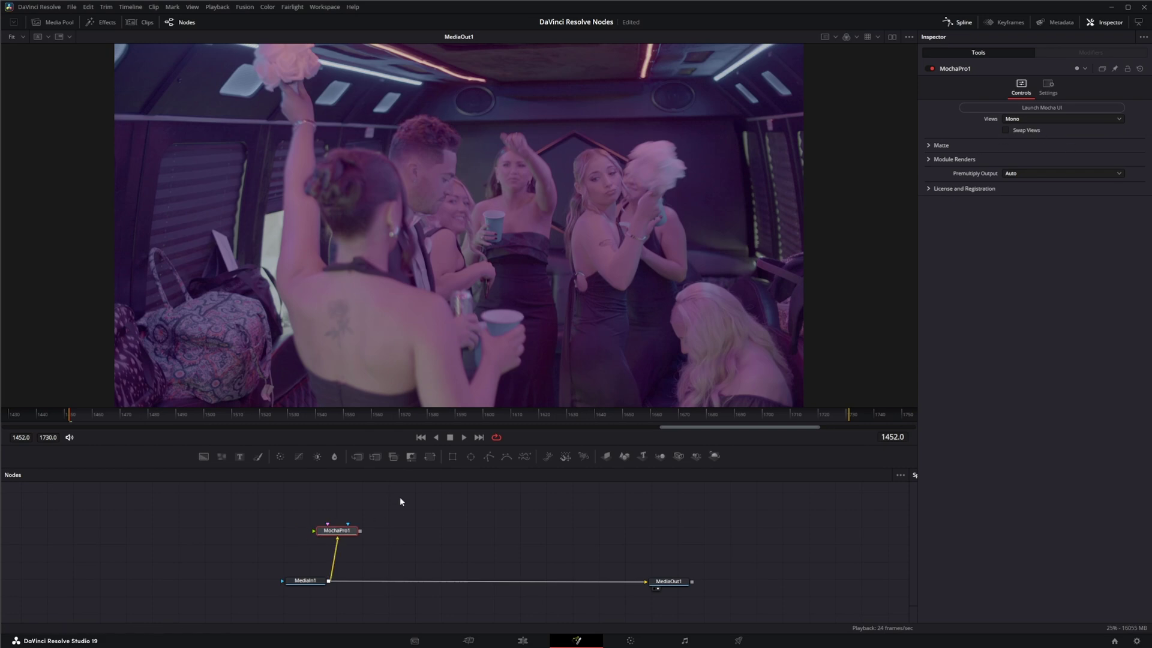
Step: Open Mocha Pro, preview the footage, return to frame 1452, and draw an X-Spline over the left wall
{"action": "left_click", "coordinate": [1059, 108]}
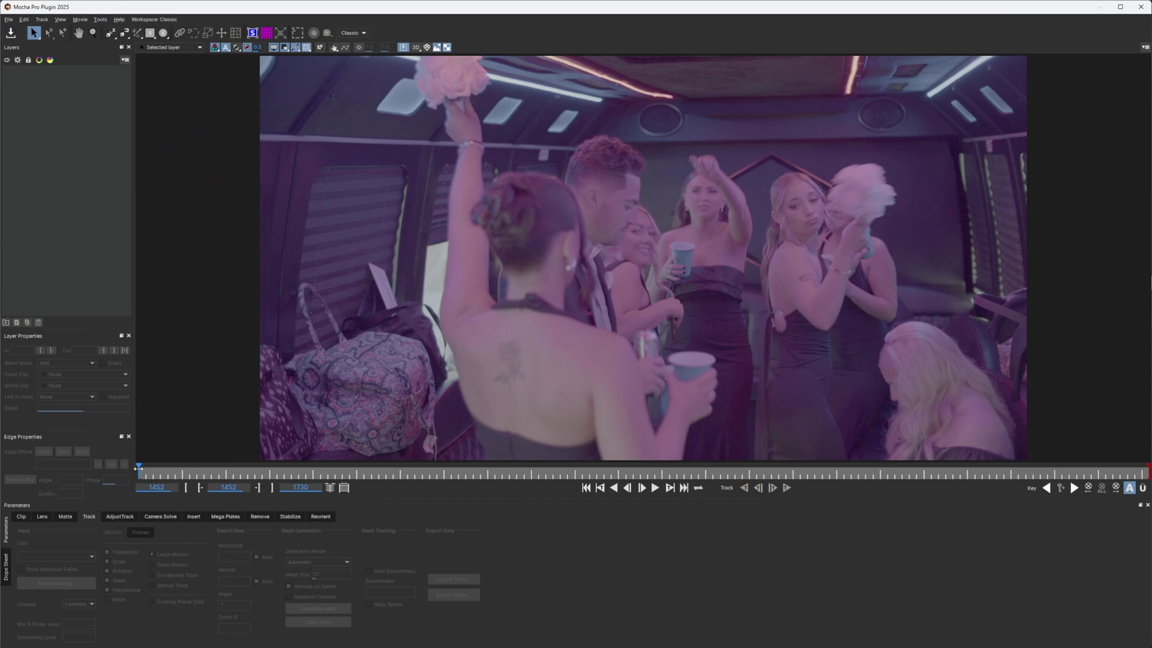
{"action": "left_click_drag", "start_coordinate": [139, 469], "coordinate": [658, 468]}
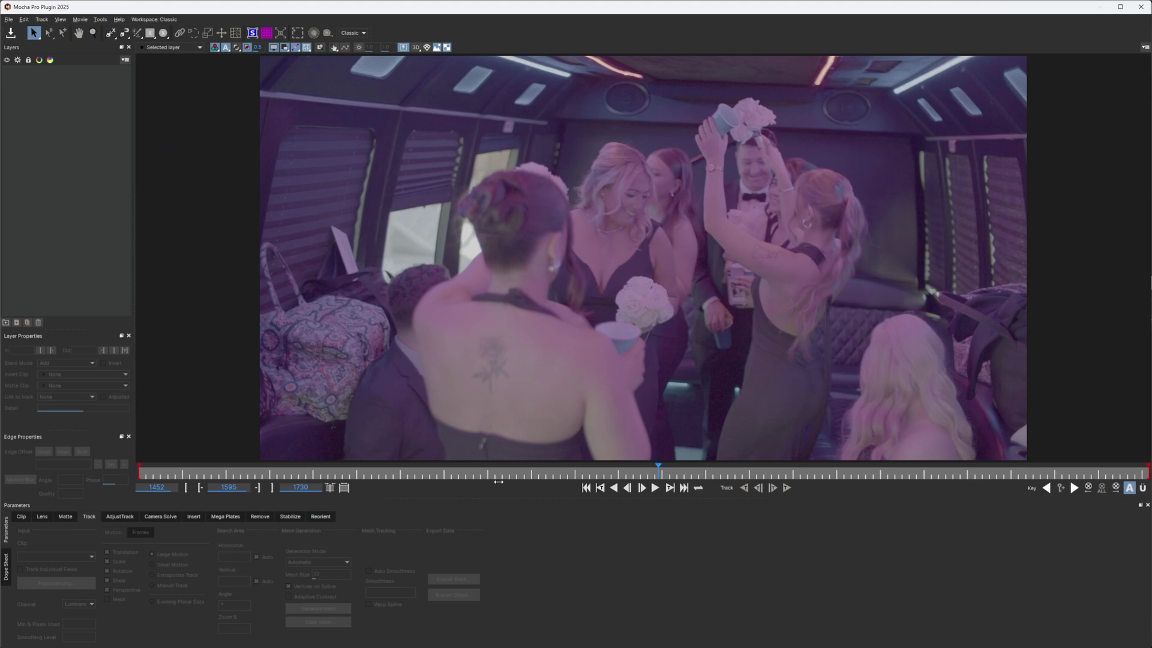
{"action": "left_click_drag", "start_coordinate": [498, 482], "coordinate": [123, 482]}
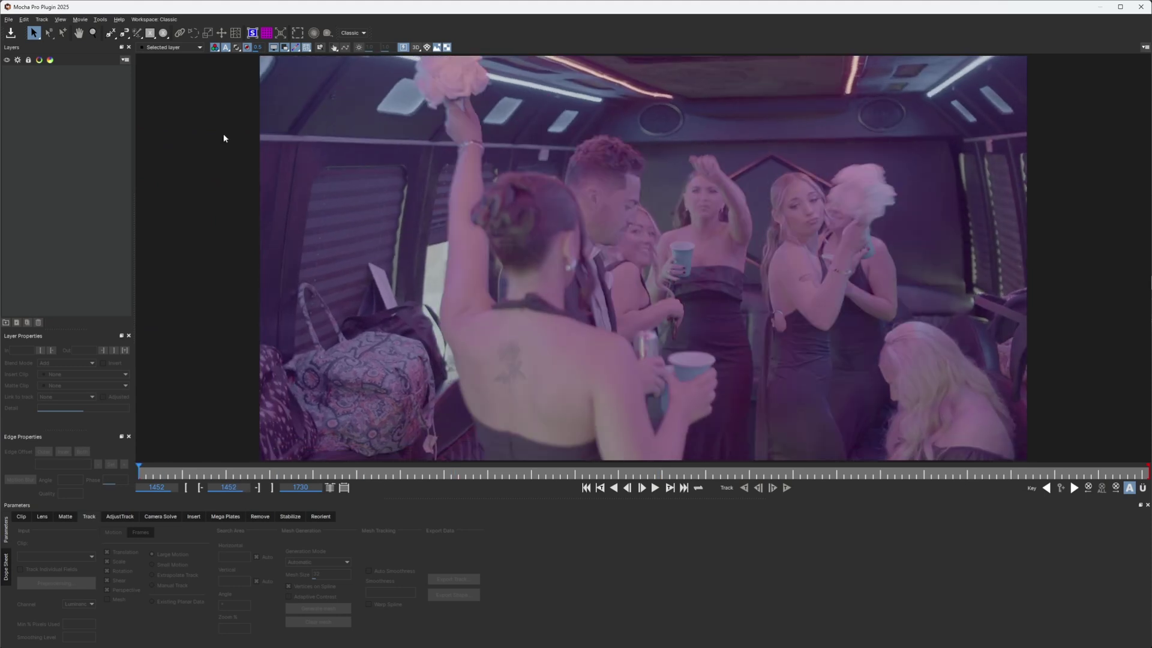
{"action": "key", "text": "ctrl+l"}
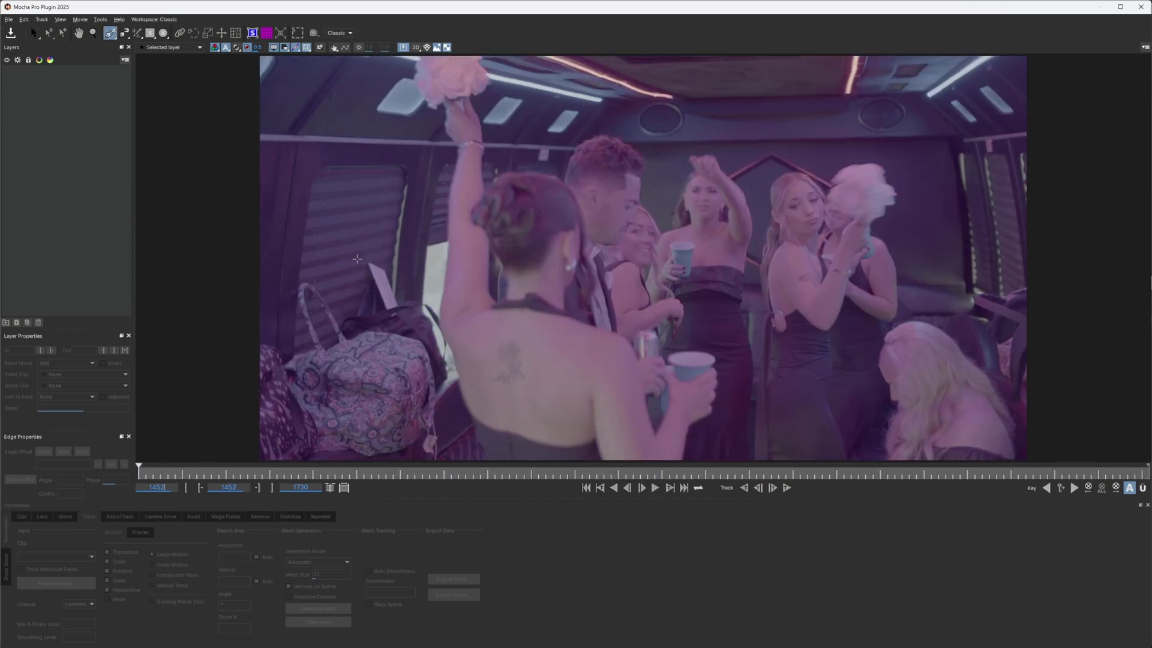
{"action": "left_click", "coordinate": [359, 261]}
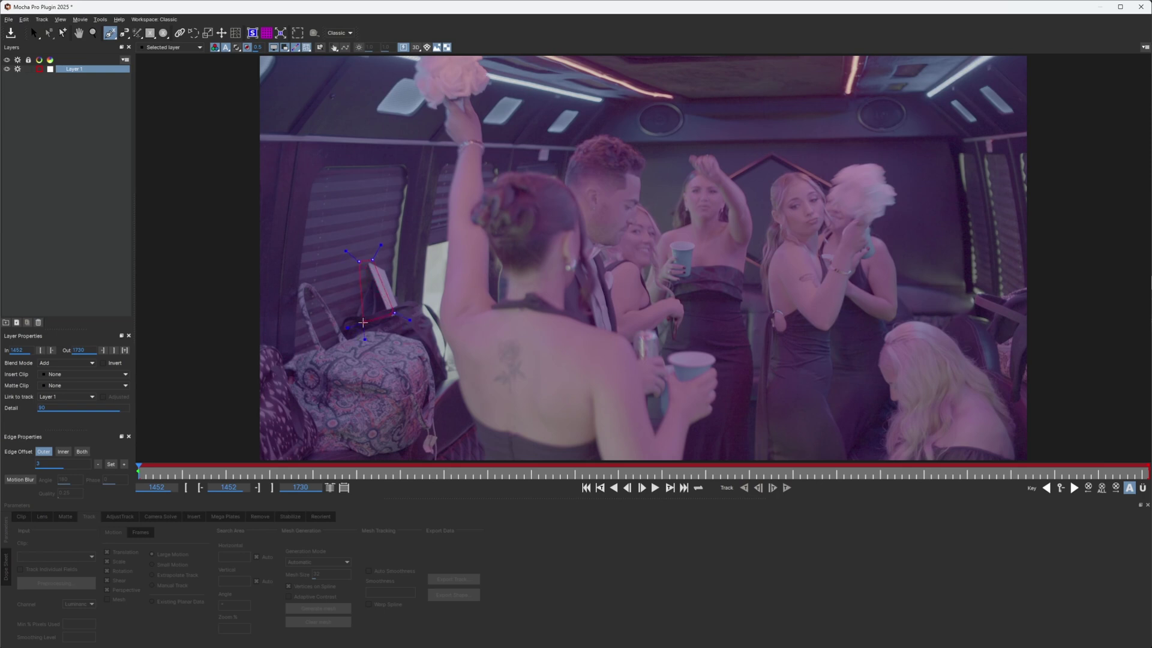
{"action": "right_click", "coordinate": [362, 322]}
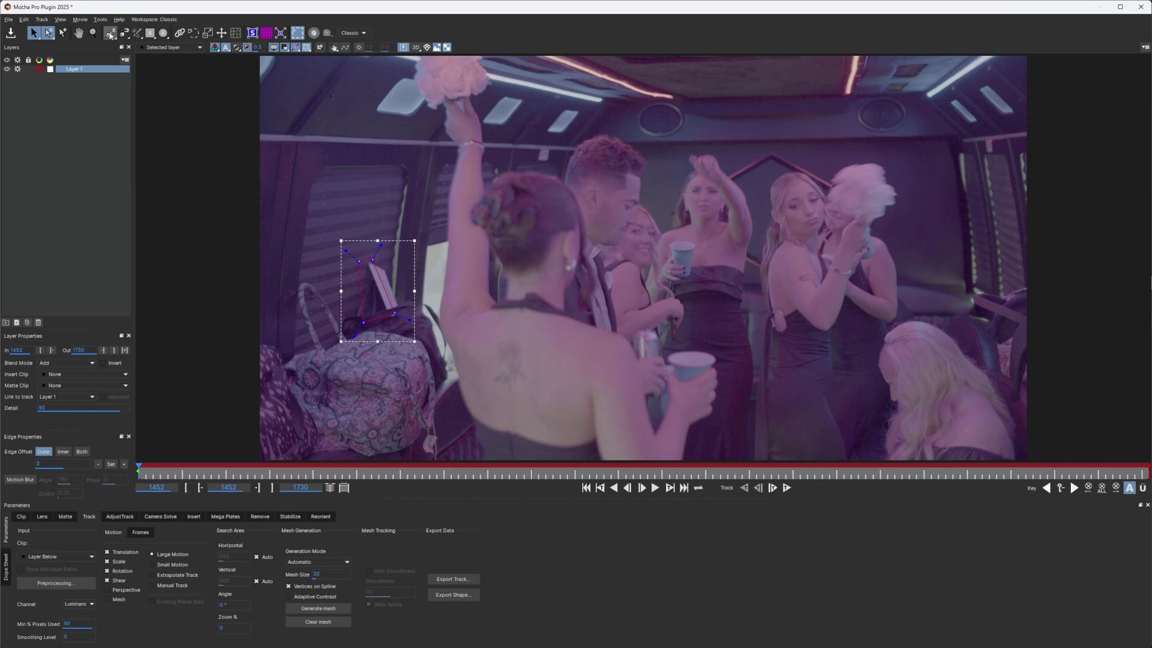
Step: Draw two more spline shapes on the top-right ceiling and the right-side windows
{"action": "left_click", "coordinate": [110, 33]}
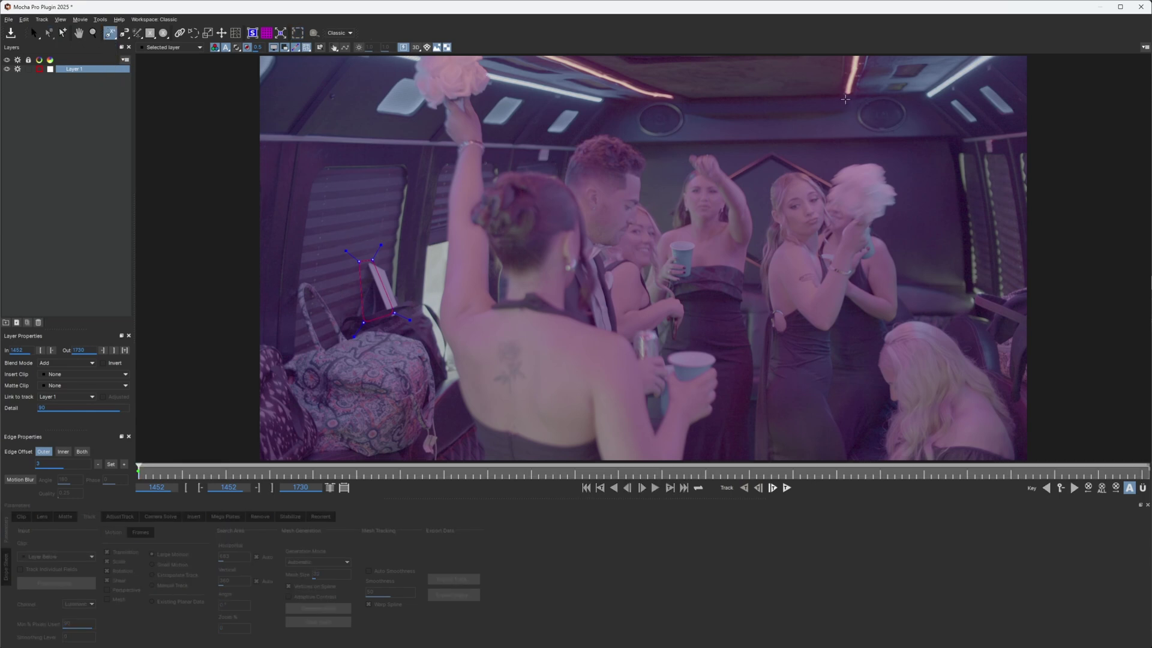
{"action": "left_click", "coordinate": [843, 99]}
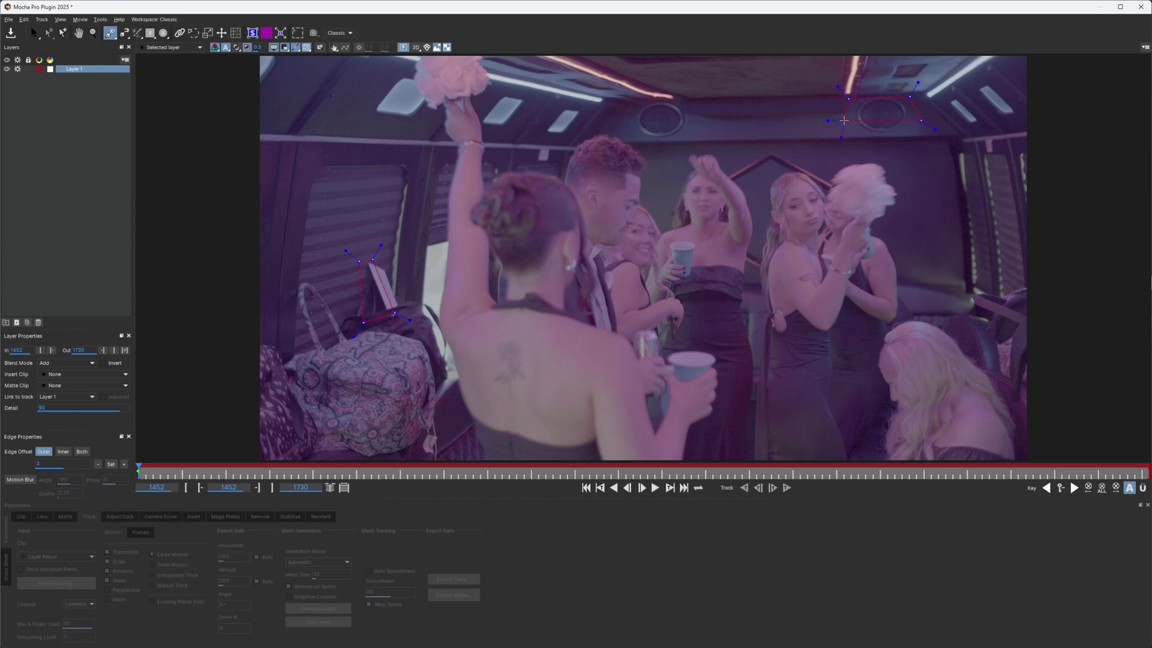
{"action": "right_click", "coordinate": [844, 121]}
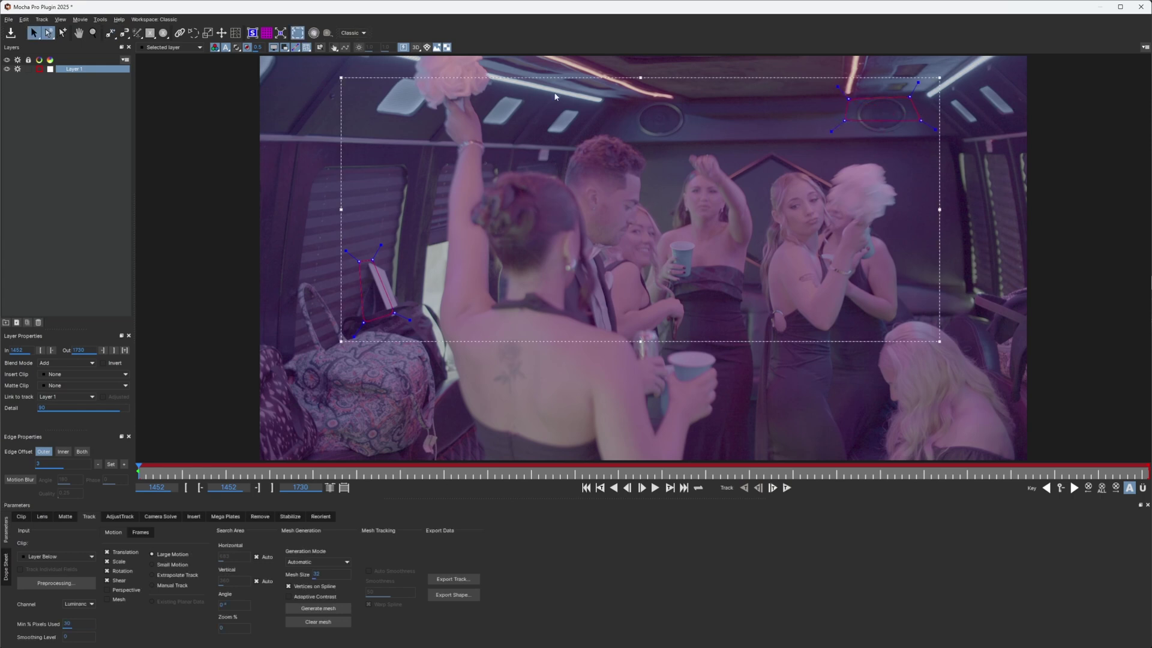
{"action": "left_click", "coordinate": [110, 32]}
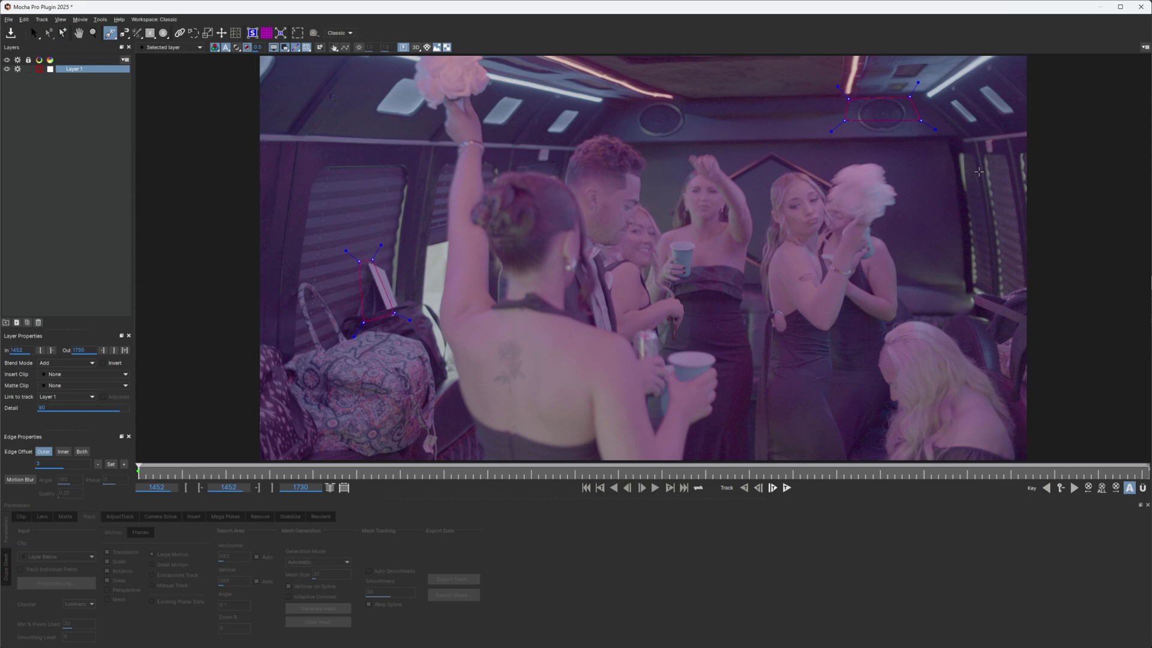
{"action": "left_click", "coordinate": [971, 146]}
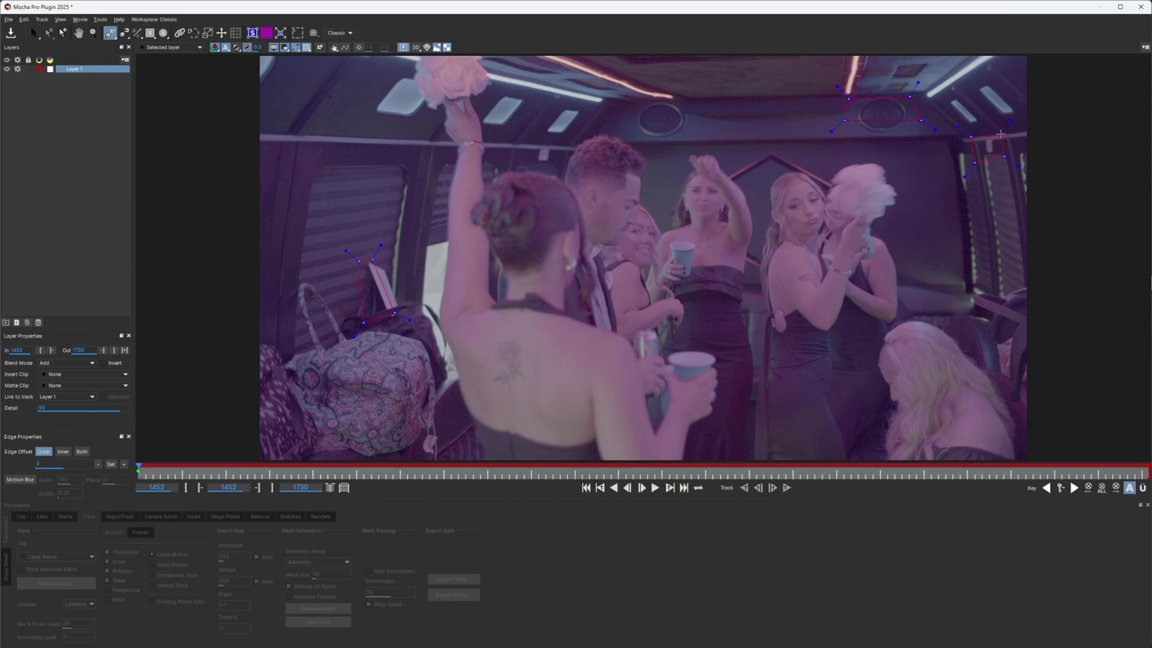
{"action": "right_click", "coordinate": [999, 131]}
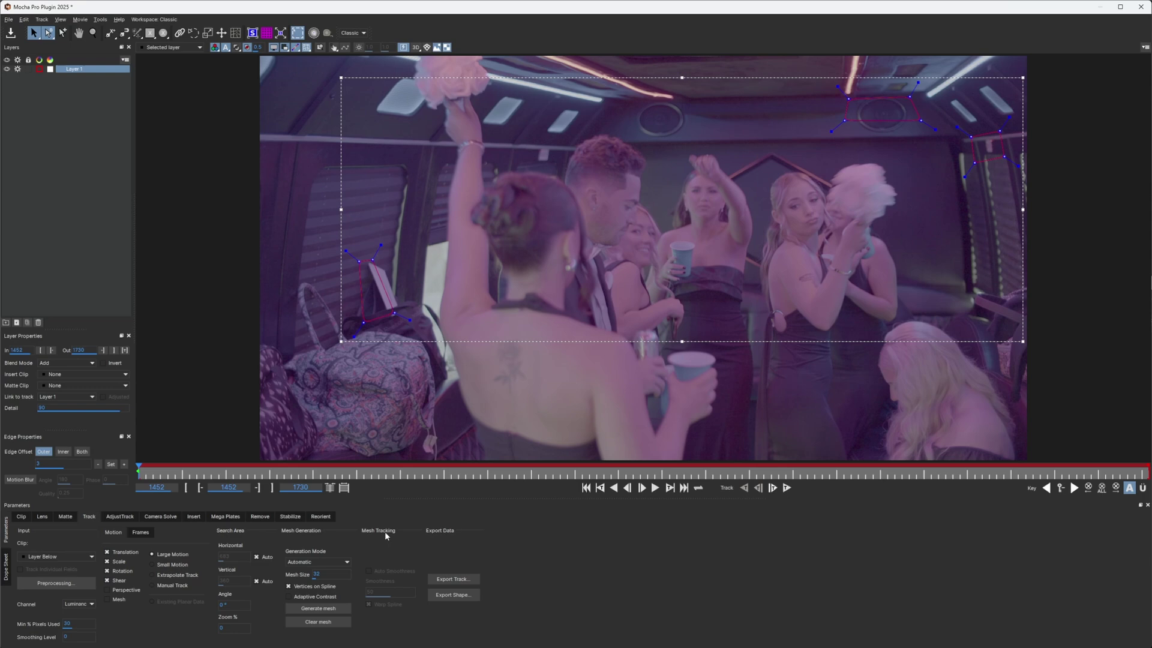
Step: Track Layer 1 forward to frame 1730, then scrub back to review the tracked shapes
{"action": "left_click", "coordinate": [786, 489]}
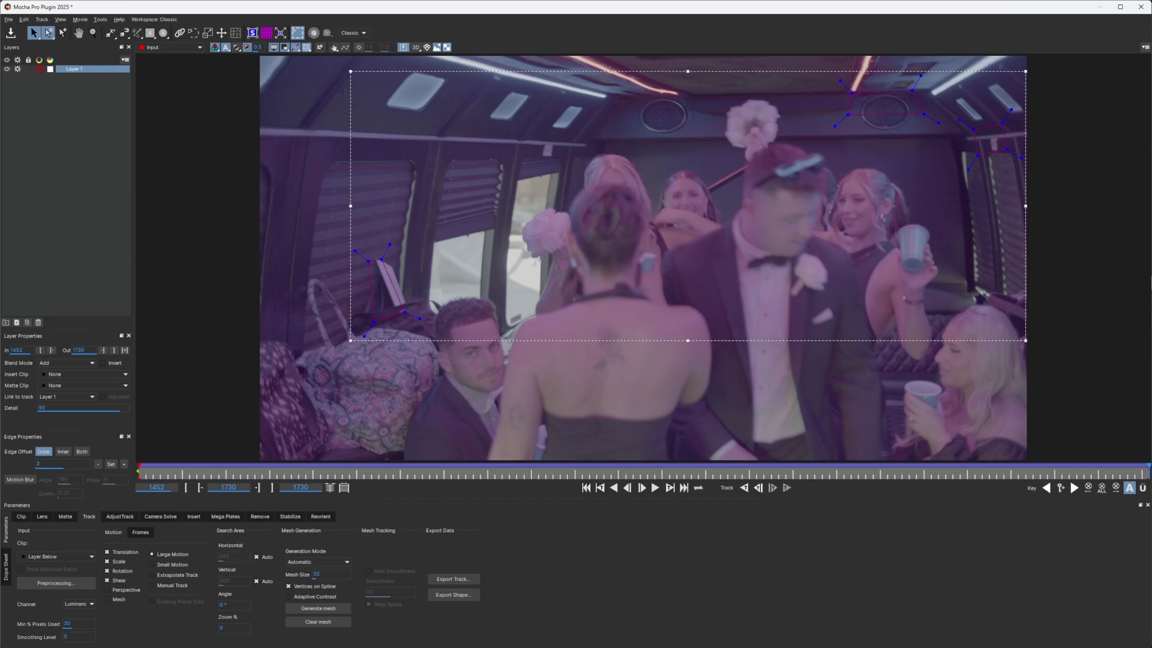
{"action": "left_click_drag", "start_coordinate": [1144, 472], "coordinate": [139, 471]}
Step: Stabilize Layer 1 with Rotation enabled and smoothing frames adjusted, rendering across the clip
{"action": "left_click", "coordinate": [290, 517]}
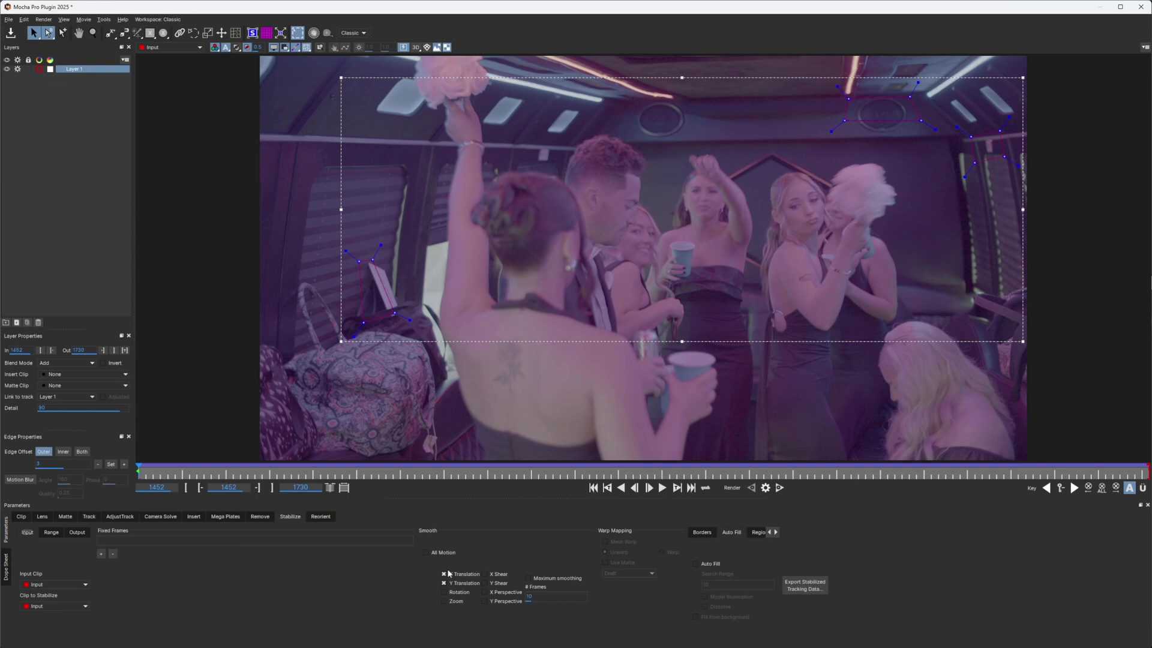
{"action": "left_click", "coordinate": [445, 593]}
{"action": "left_click", "coordinate": [538, 597]}
{"action": "left_click", "coordinate": [779, 488]}
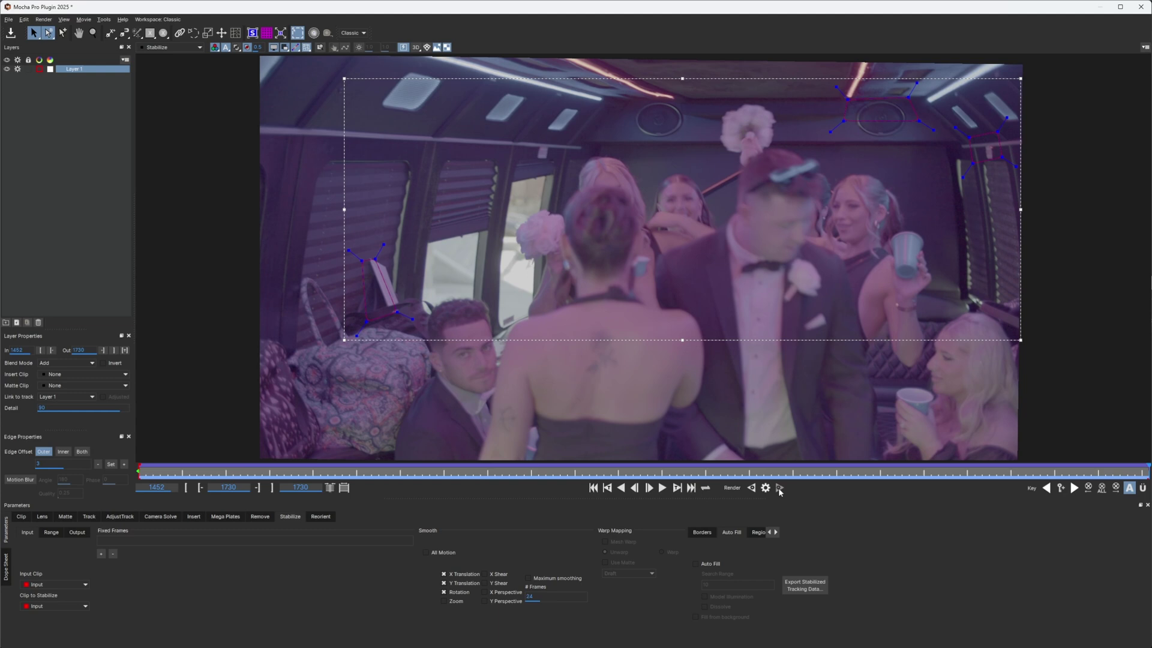
Step: Copy the stabilized data as Fusion Tracker Data, save the Mocha project, and close Mocha
{"action": "left_click", "coordinate": [804, 585]}
{"action": "left_click", "coordinate": [717, 592]}
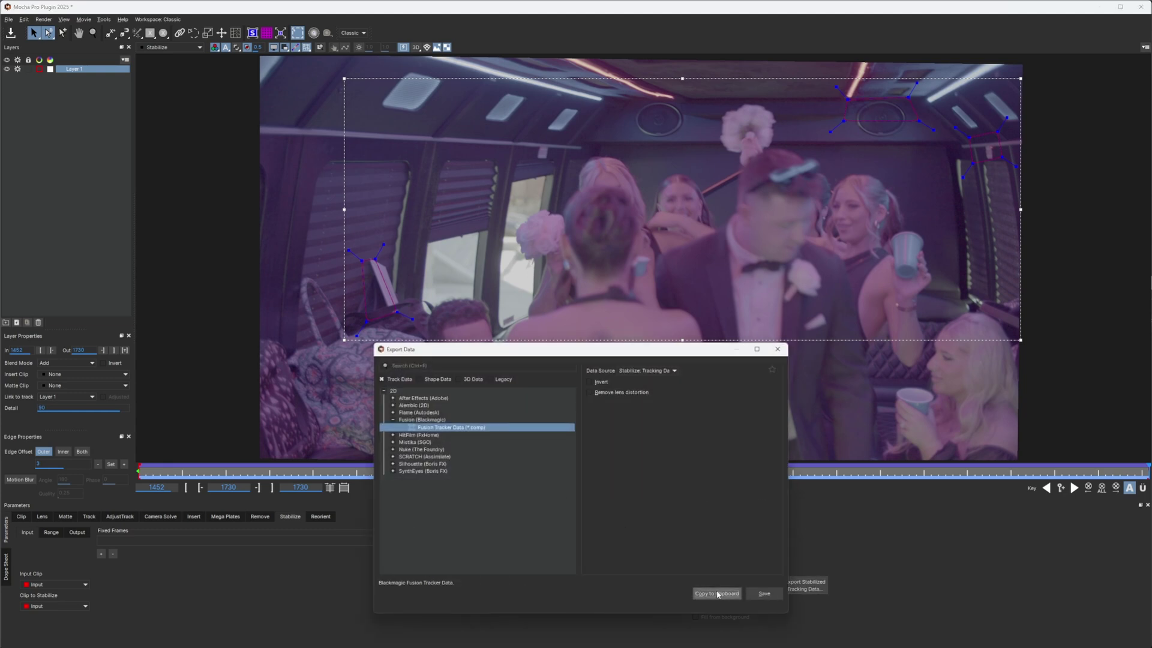
{"action": "left_click", "coordinate": [10, 32]}
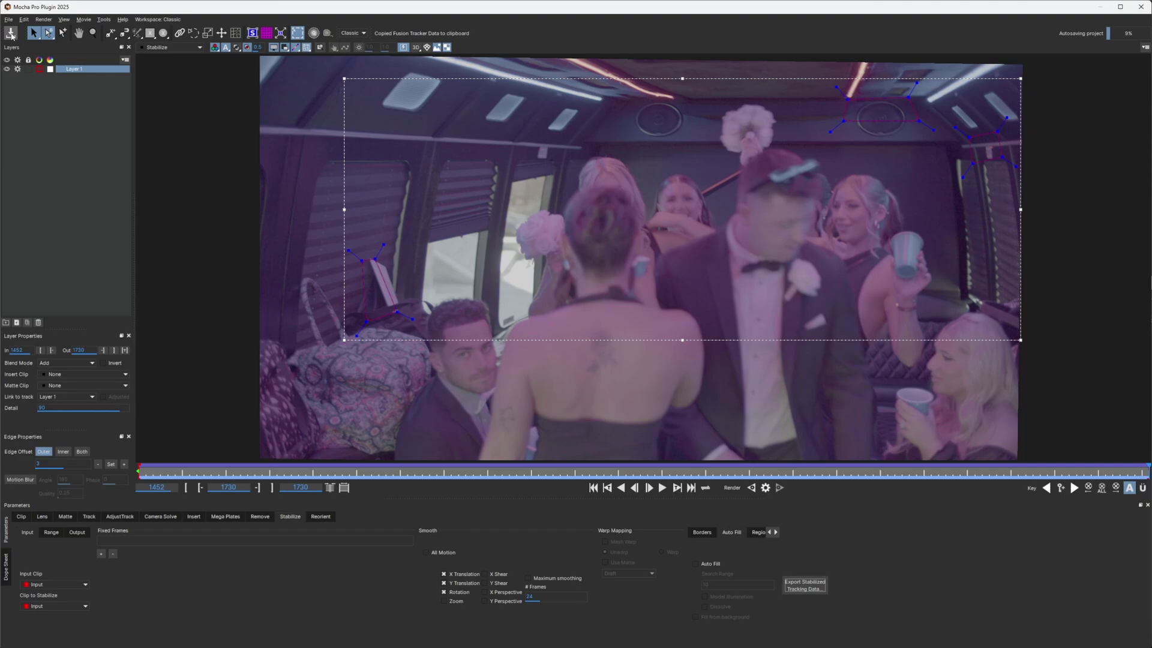
{"action": "left_click", "coordinate": [1142, 7]}
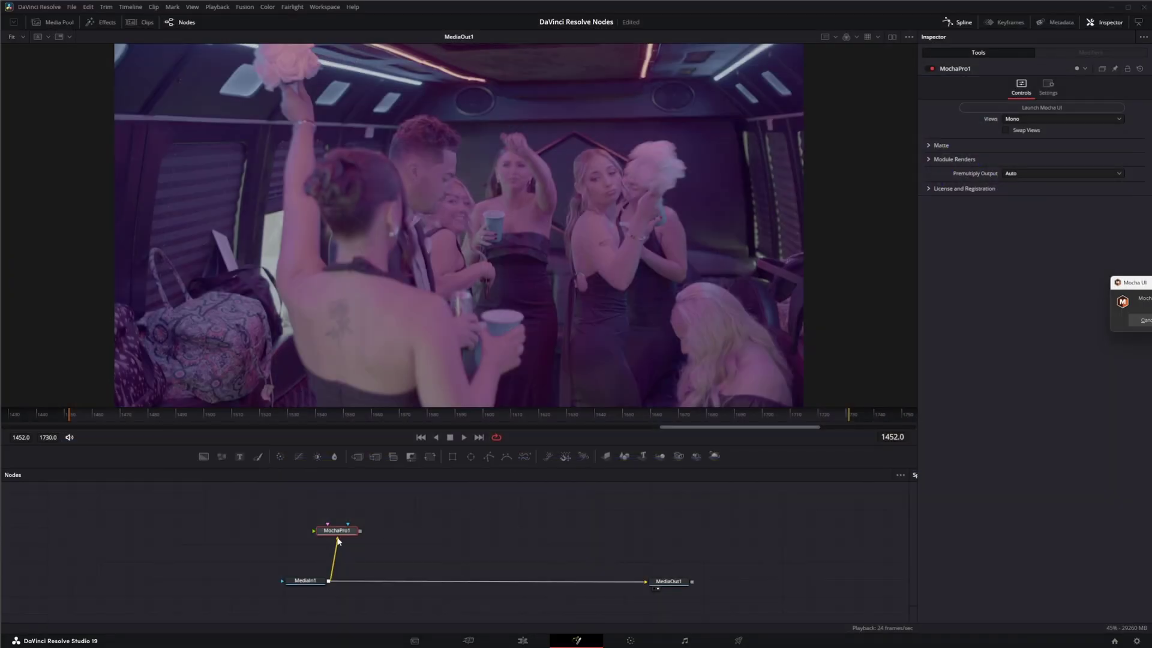
Step: Unlink MochaPro1, paste the tracker data with Ctrl+V, and delete the pasted Loader node
{"action": "left_click_drag", "start_coordinate": [338, 541], "coordinate": [214, 532]}
{"action": "left_click", "coordinate": [400, 541]}
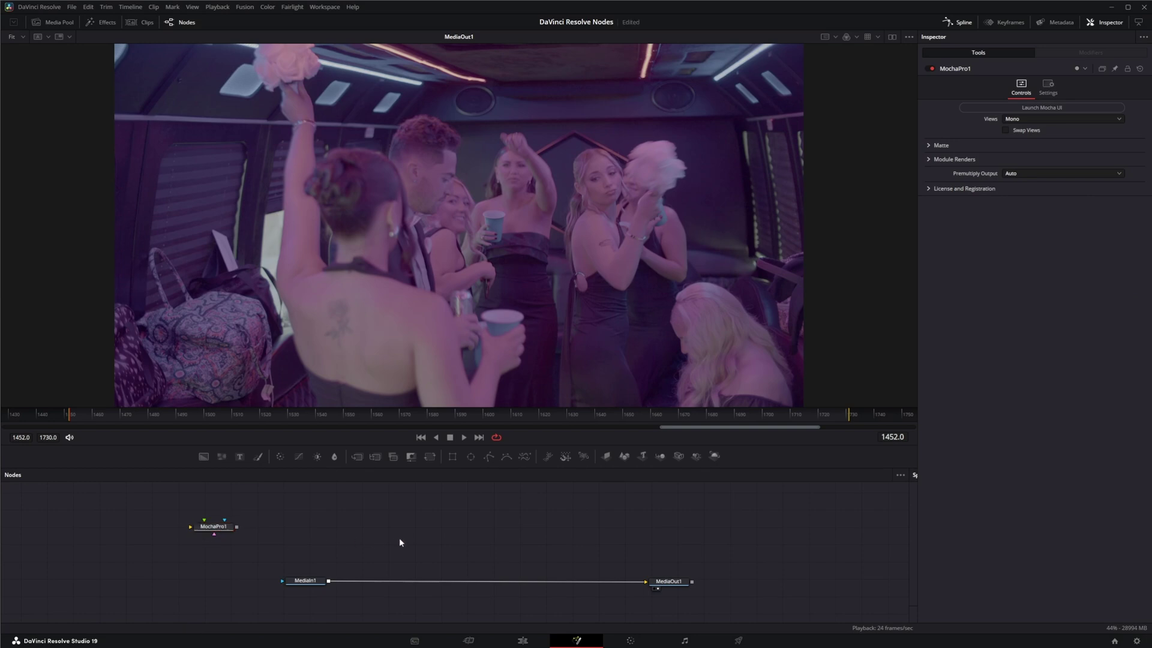
{"action": "key", "text": "ctrl+v"}
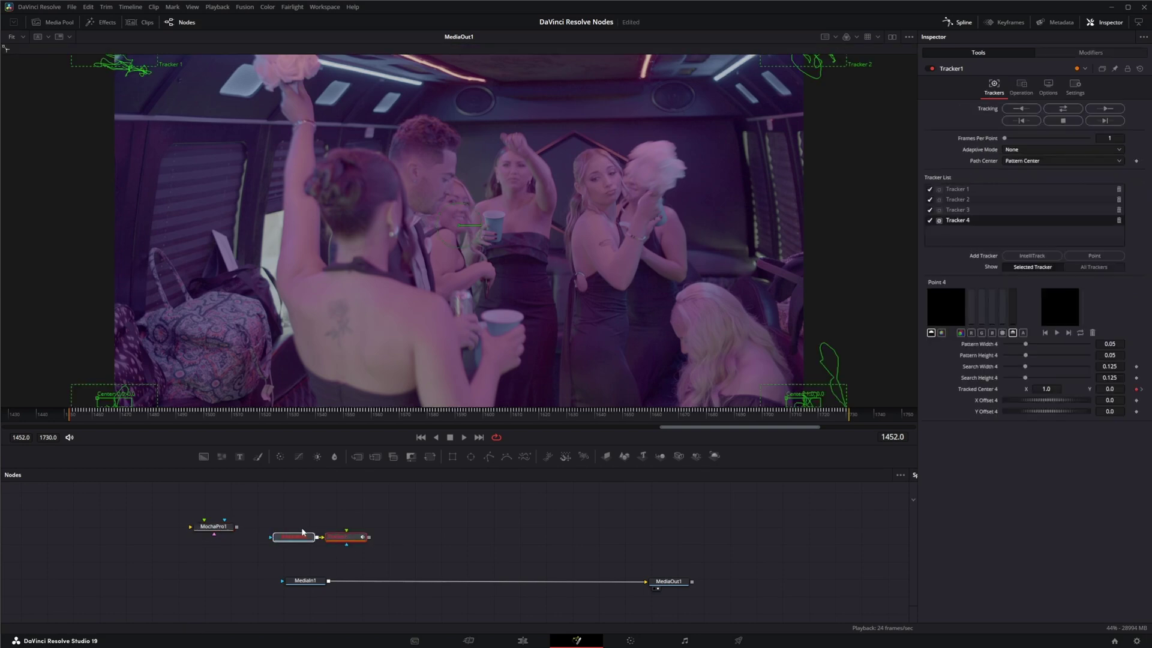
{"action": "left_click_drag", "start_coordinate": [347, 541], "coordinate": [418, 541]}
{"action": "mouse_move", "coordinate": [303, 511]}
{"action": "left_mouse_down"}
{"action": "mouse_move", "coordinate": [397, 560]}
{"action": "mouse_move", "coordinate": [373, 601]}
{"action": "mouse_move", "coordinate": [347, 600]}
{"action": "mouse_move", "coordinate": [371, 594]}
{"action": "left_mouse_up"}
{"action": "key", "text": "Delete"}
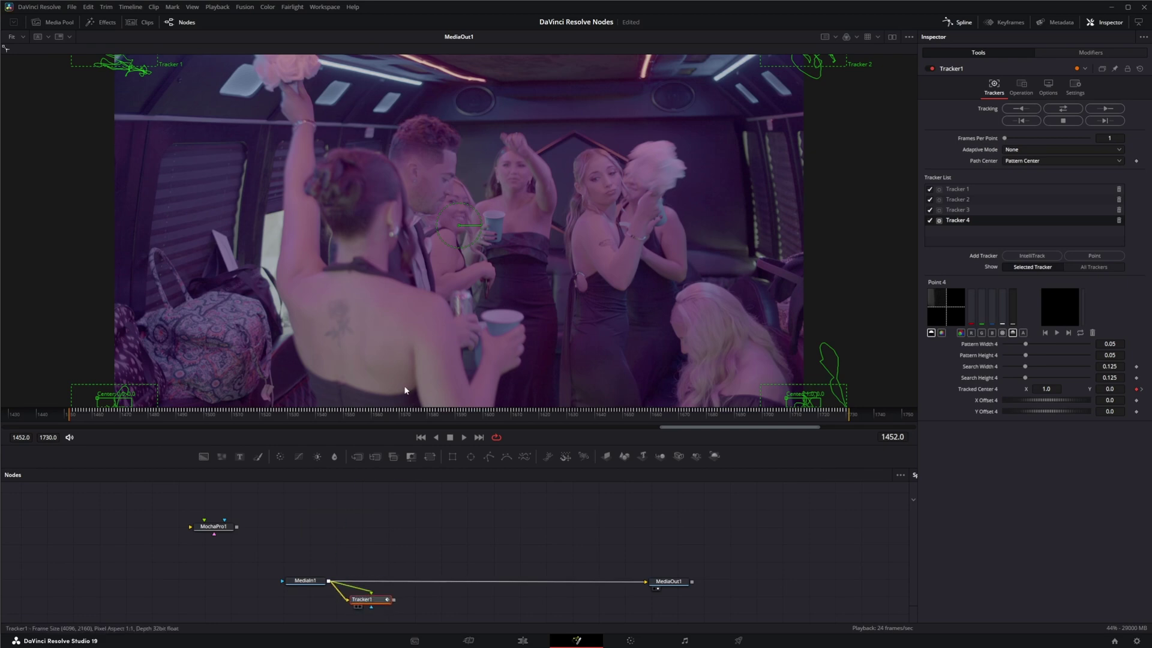
Step: Set Tracker1's operation to Match Move with Merge output FG only
{"action": "left_click", "coordinate": [1021, 86]}
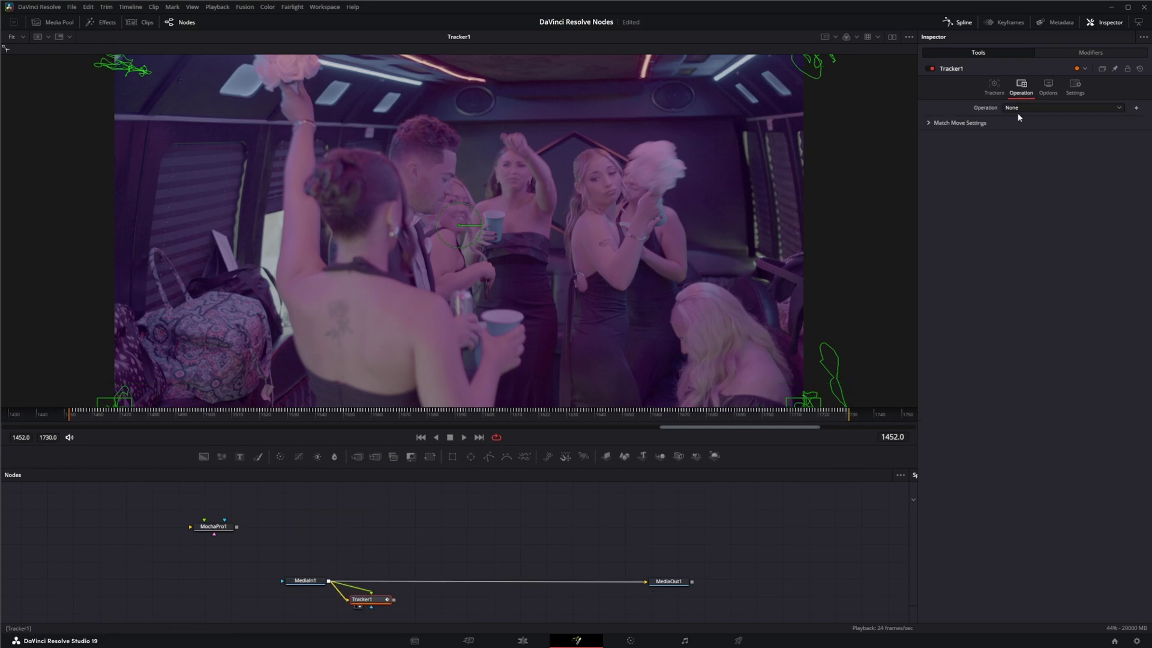
{"action": "left_click", "coordinate": [1018, 112]}
{"action": "left_click", "coordinate": [1031, 130]}
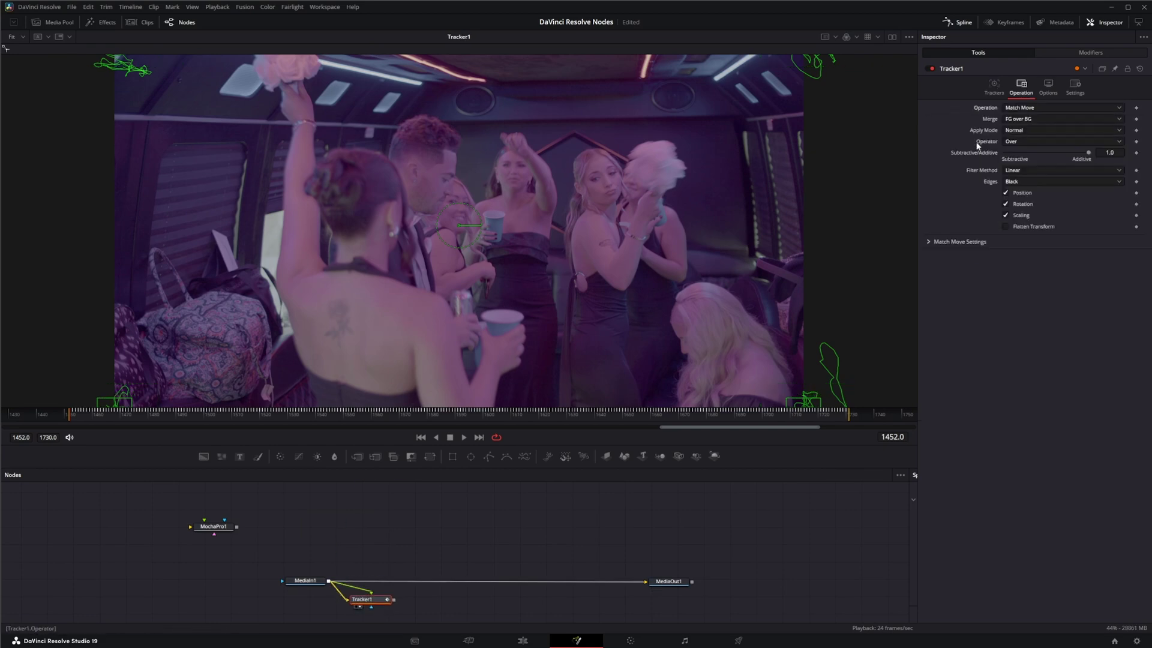
{"action": "left_click", "coordinate": [1022, 120]}
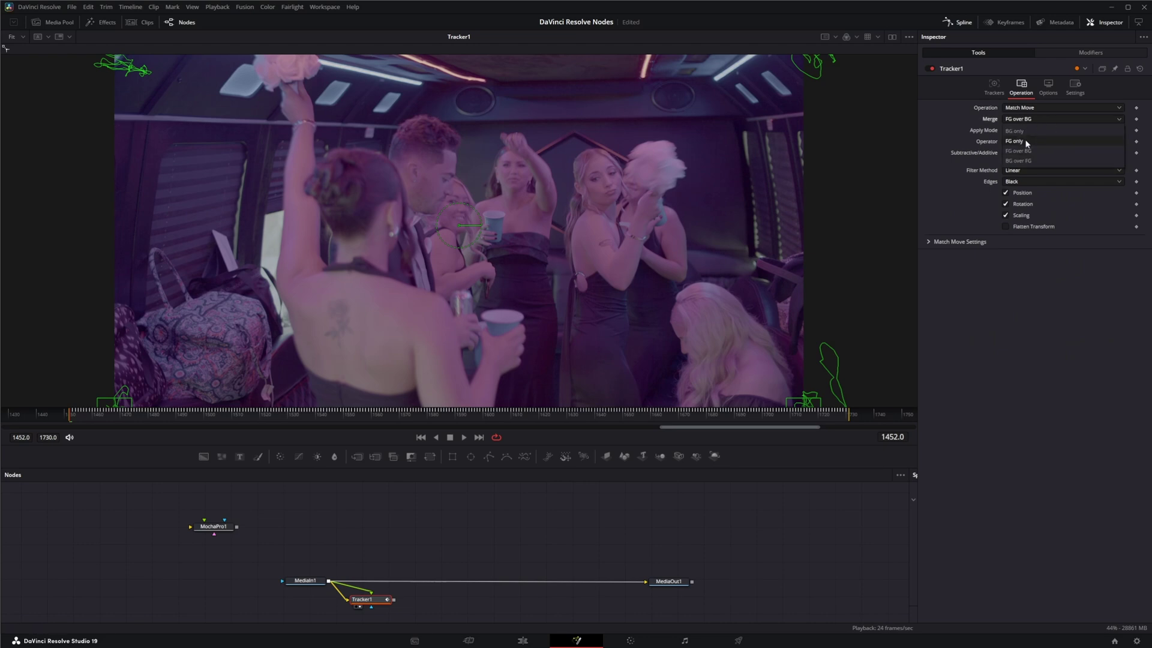
{"action": "left_click", "coordinate": [1026, 143]}
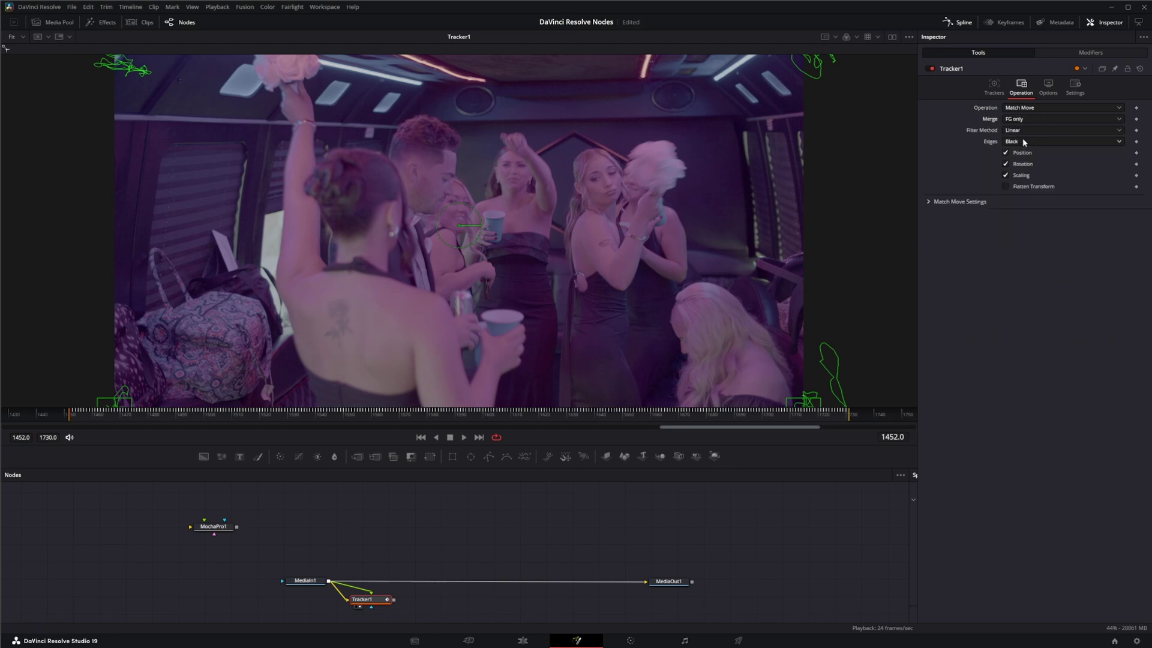
Step: Play to check stabilization, then arrange MediaIn1 above Tracker1 and remove MediaIn1's direct link to MediaOut1
{"action": "left_click", "coordinate": [463, 438]}
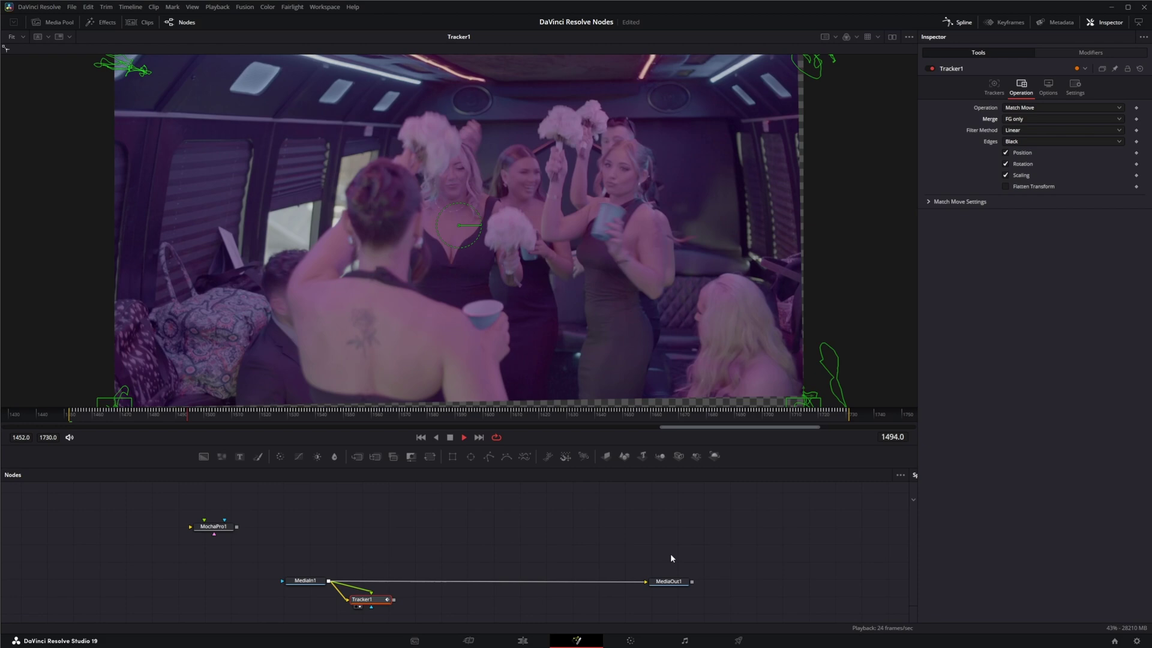
{"action": "left_click", "coordinate": [450, 437]}
{"action": "left_click_drag", "start_coordinate": [441, 425], "coordinate": [70, 423]}
{"action": "left_click_drag", "start_coordinate": [366, 605], "coordinate": [291, 614]}
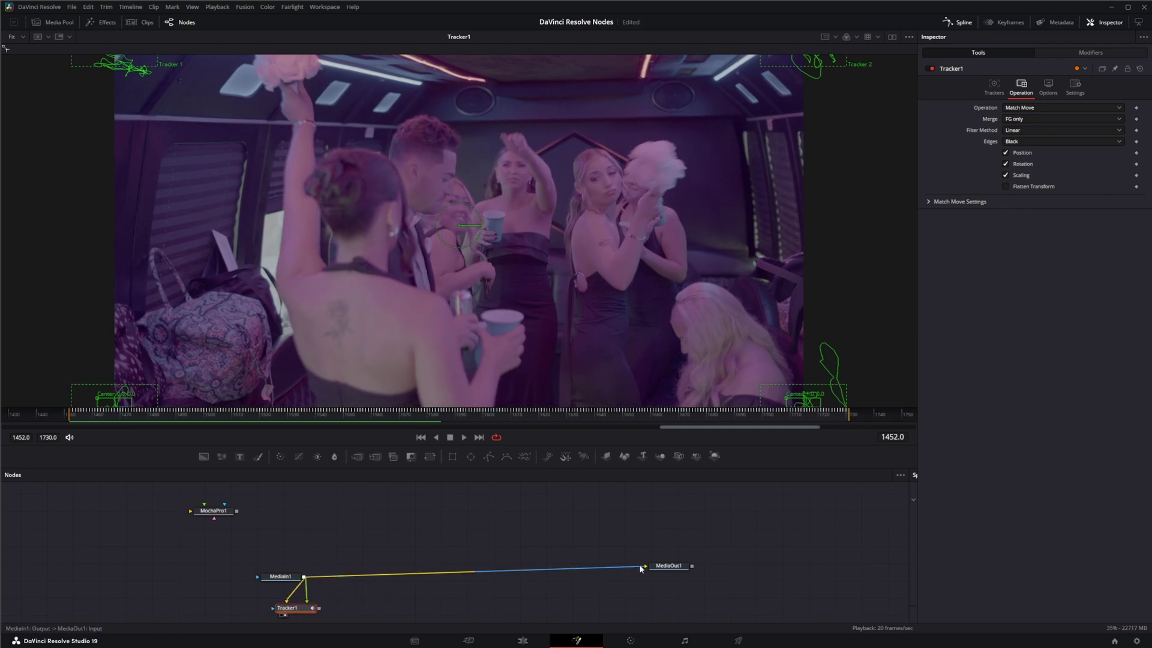
{"action": "left_click_drag", "start_coordinate": [640, 565], "coordinate": [462, 579]}
{"action": "left_click_drag", "start_coordinate": [363, 532], "coordinate": [583, 596]}
{"action": "left_click_drag", "start_coordinate": [282, 576], "coordinate": [289, 567]}
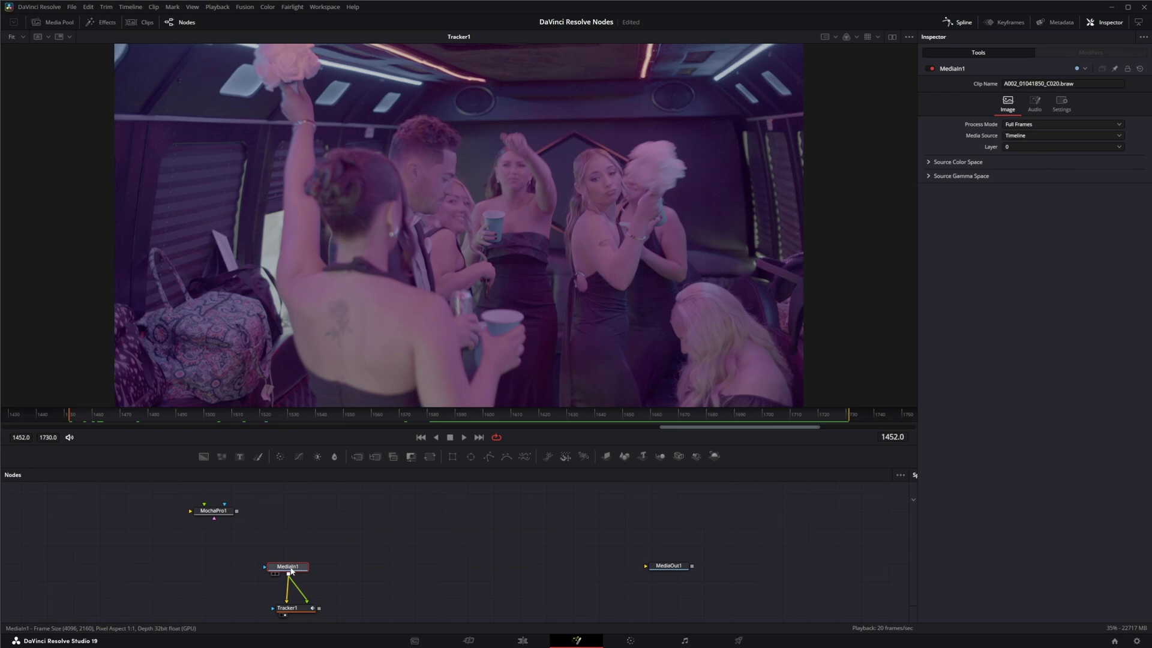
Step: Add a Cineon Log node via search 'log', wire Tracker1 into it, and view it with key 1
{"action": "left_click_drag", "start_coordinate": [300, 611], "coordinate": [294, 606]}
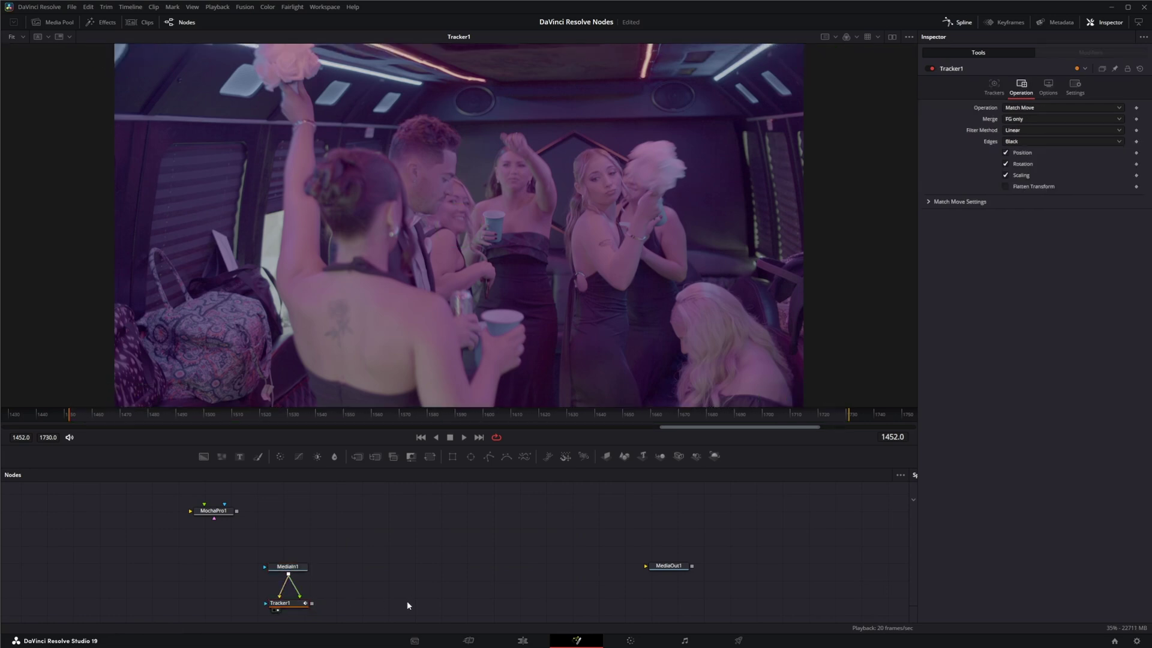
{"action": "key", "text": "shift+space"}
{"action": "type", "text": "log"}
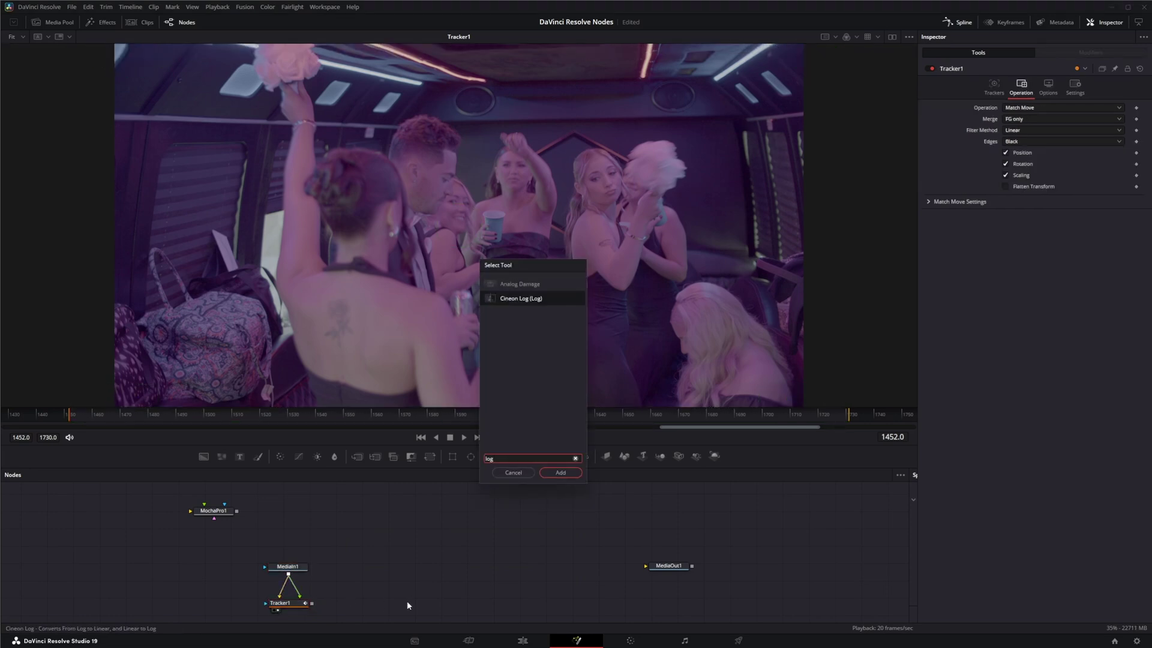
{"action": "key", "text": "Return"}
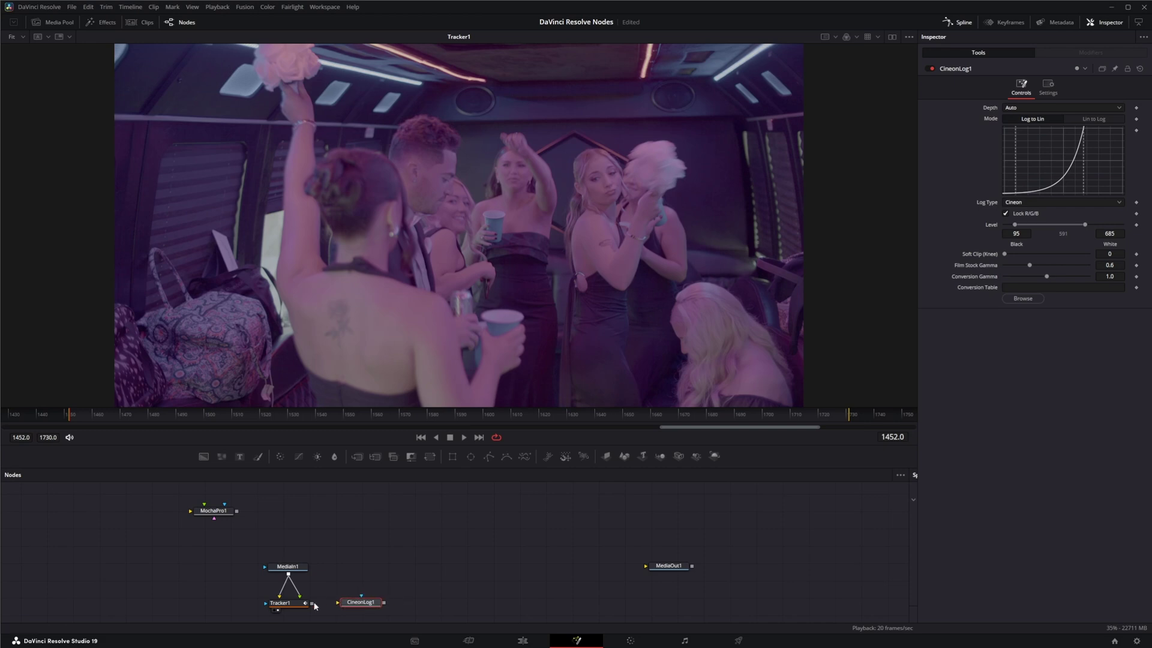
{"action": "left_click_drag", "start_coordinate": [312, 603], "coordinate": [362, 602]}
{"action": "key", "text": "1"}
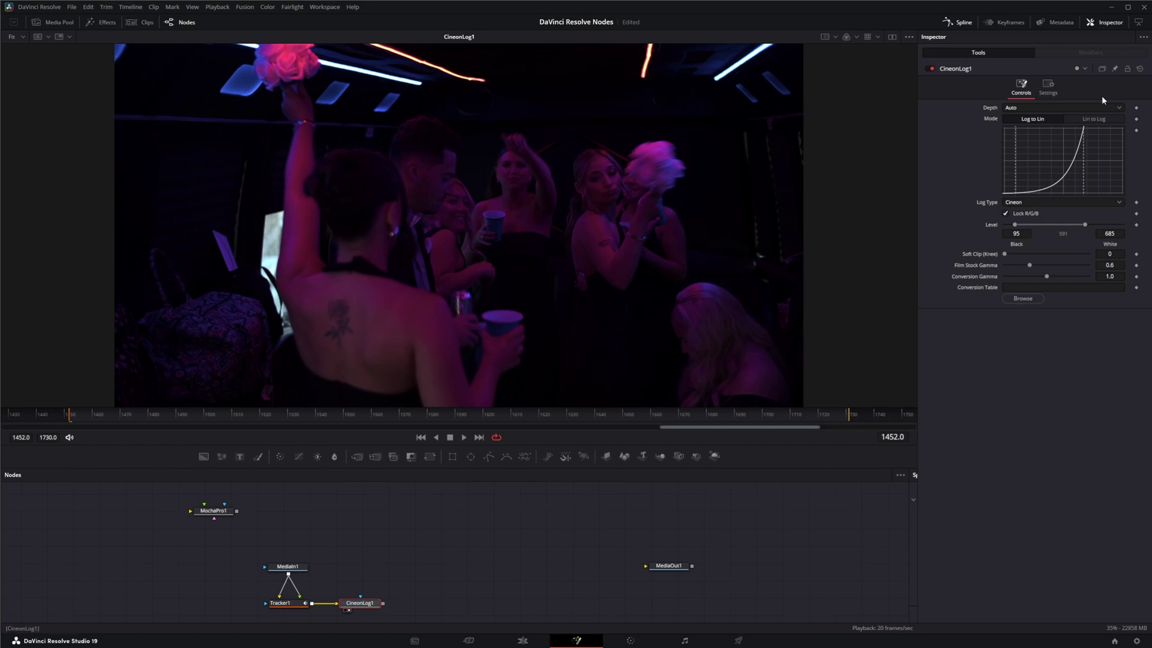
Step: Keep CineonLog1's depth on Auto, raise the black level to 82, and unlock then relock RGB
{"action": "left_click", "coordinate": [1016, 109]}
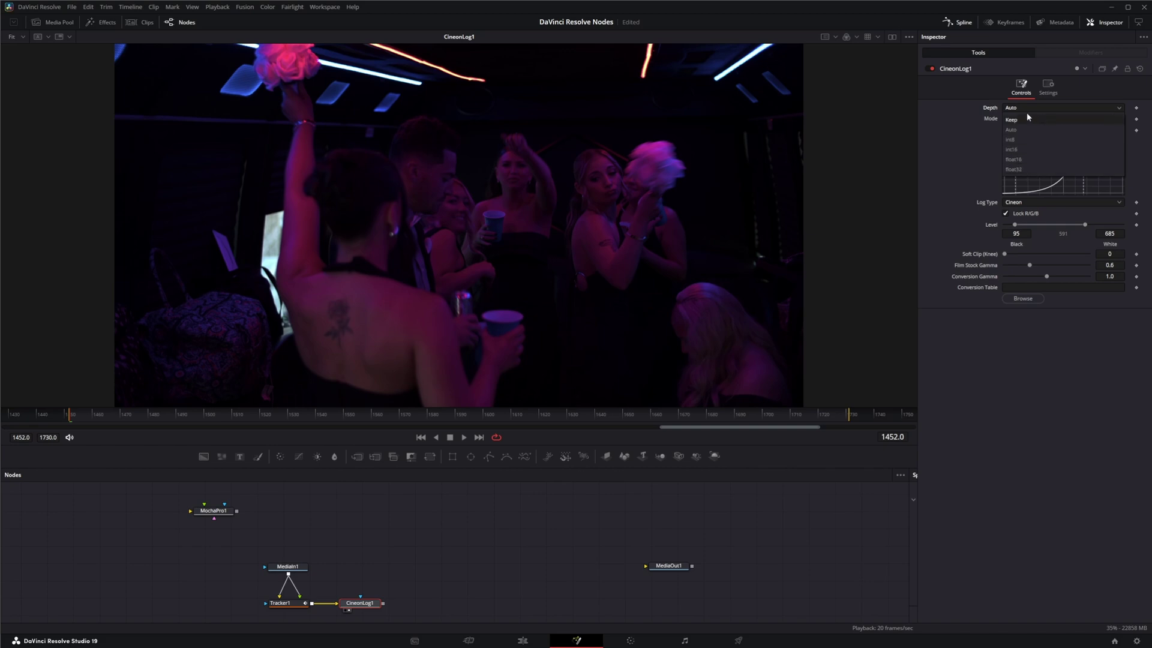
{"action": "left_click", "coordinate": [1012, 112]}
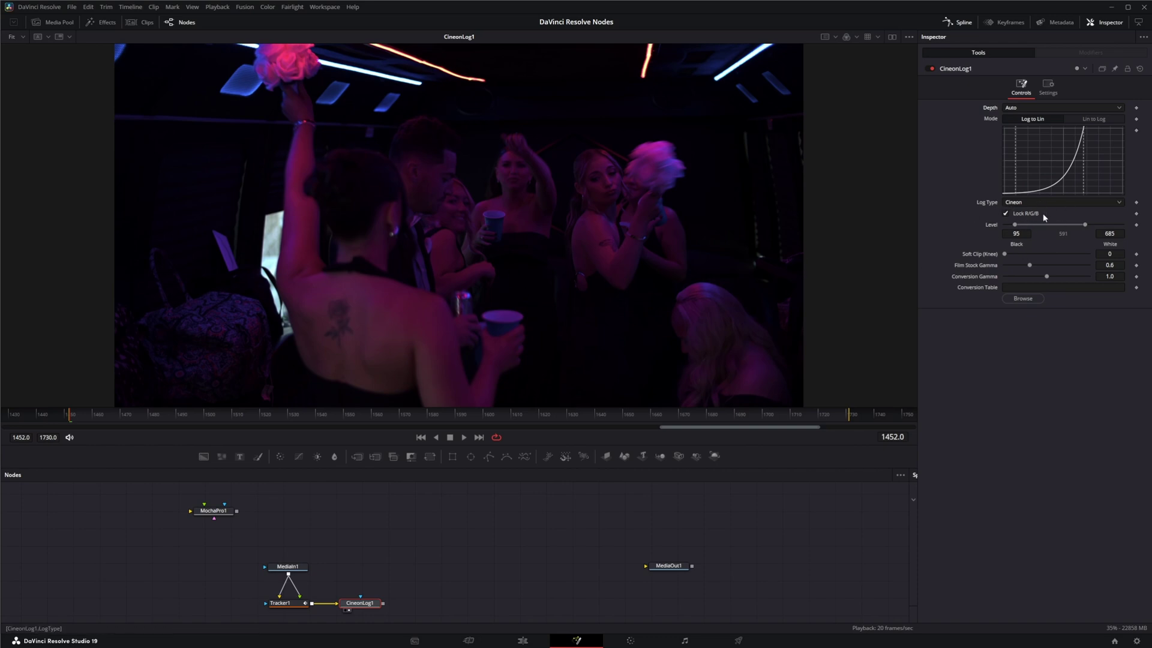
{"action": "left_click_drag", "start_coordinate": [1015, 224], "coordinate": [1054, 279]}
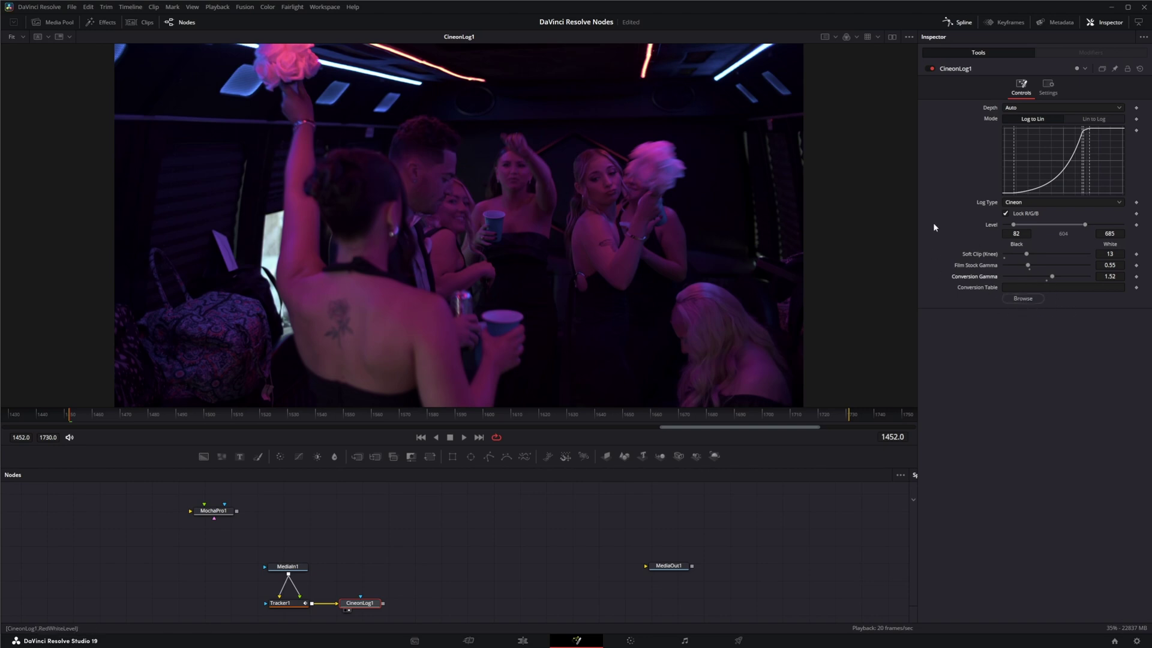
{"action": "left_click", "coordinate": [1006, 214]}
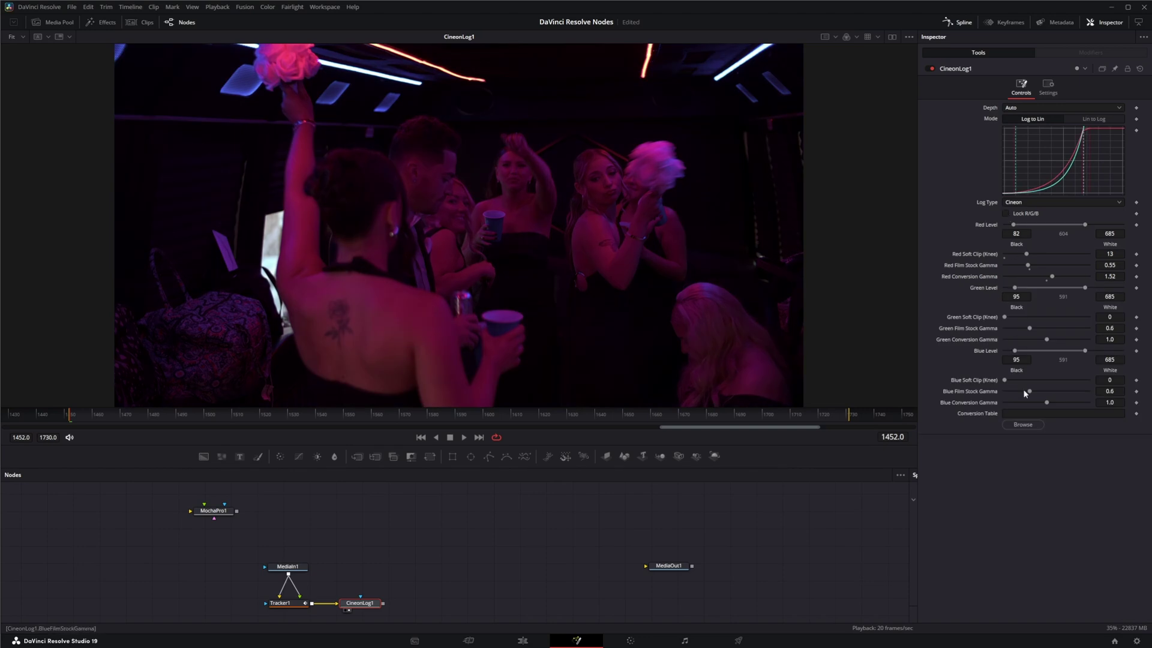
{"action": "left_click", "coordinate": [1007, 213]}
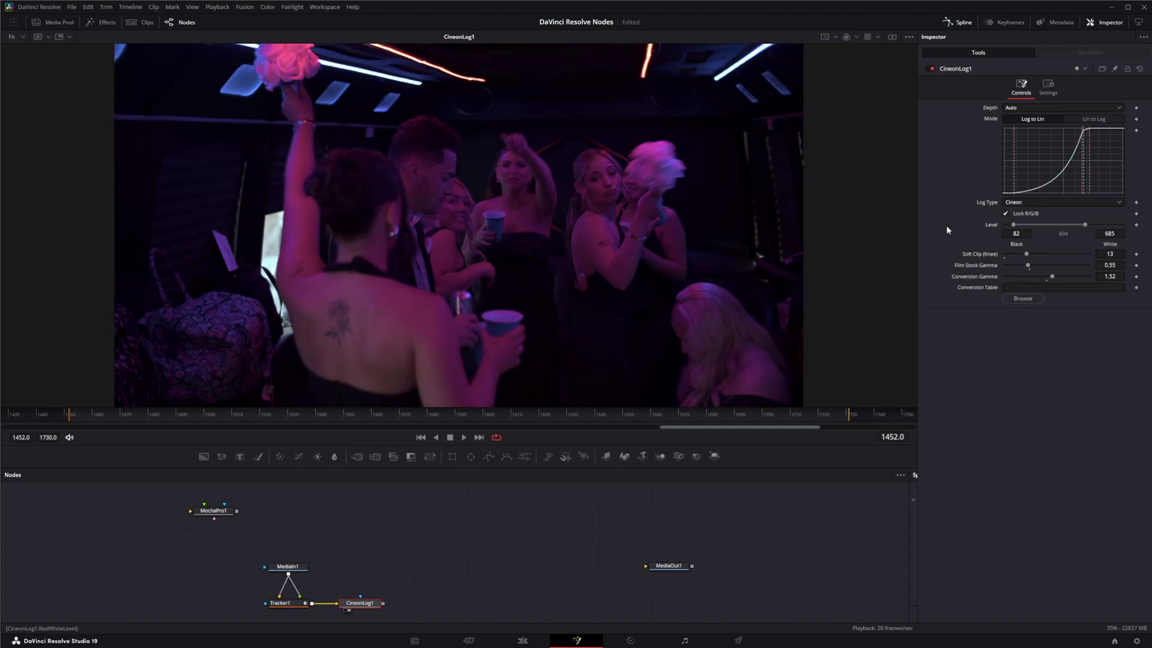
Step: Switch CineonLog1's log type and film version to BMD Film, then play the clip to review
{"action": "left_click", "coordinate": [1013, 204]}
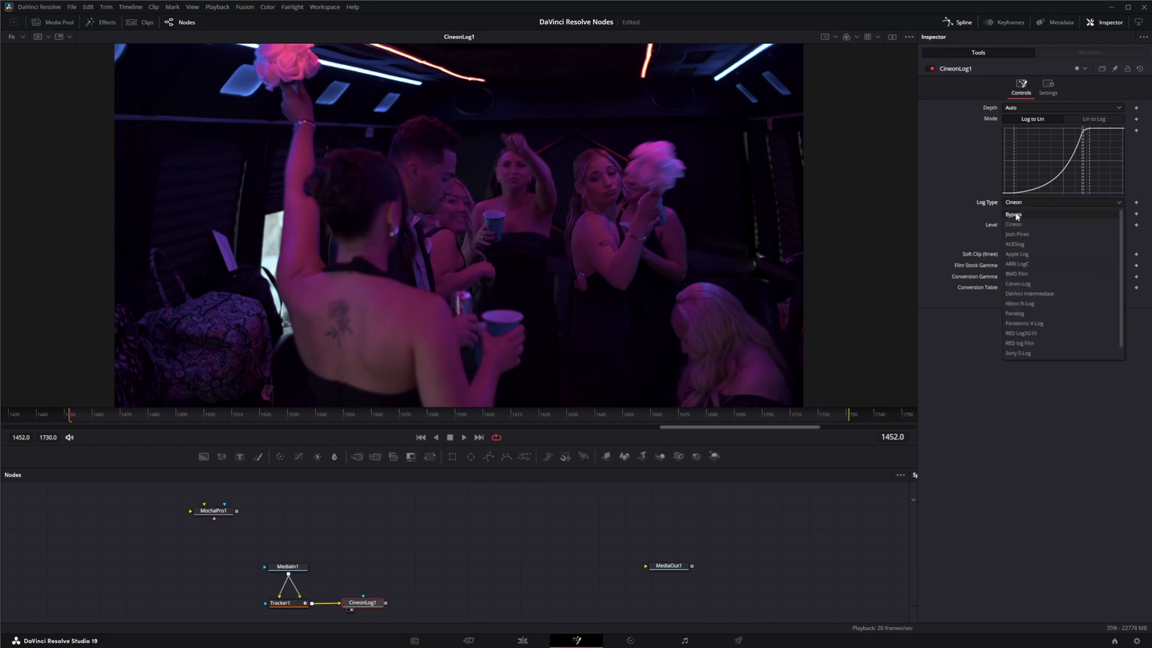
{"action": "left_click", "coordinate": [1023, 275]}
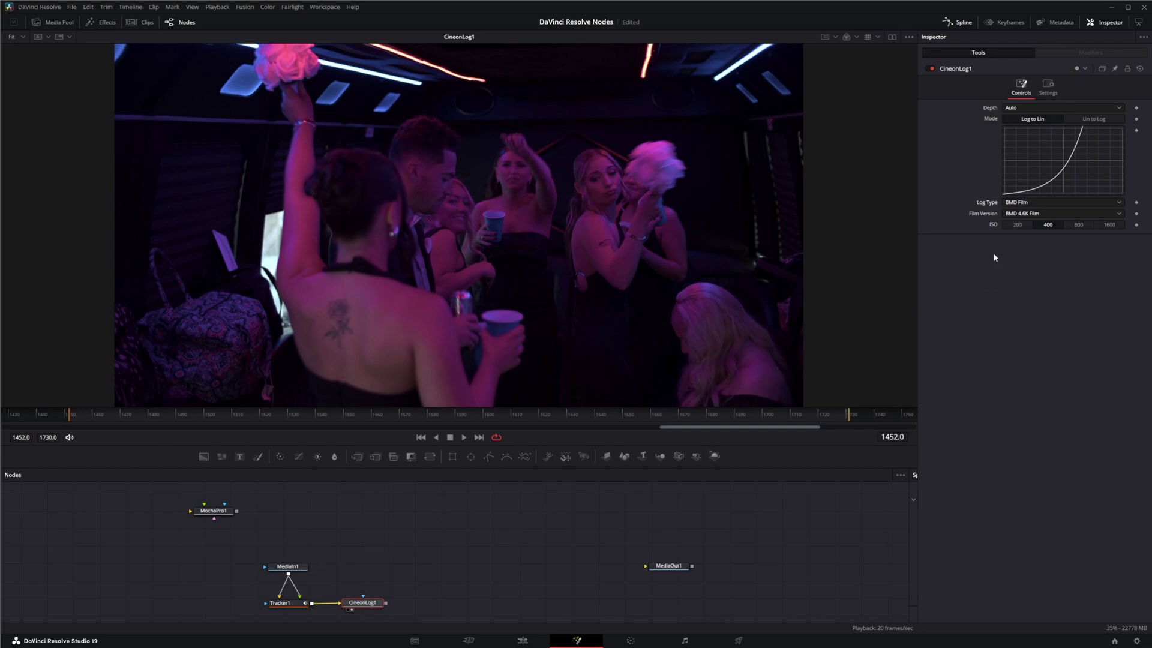
{"action": "left_click", "coordinate": [1028, 214]}
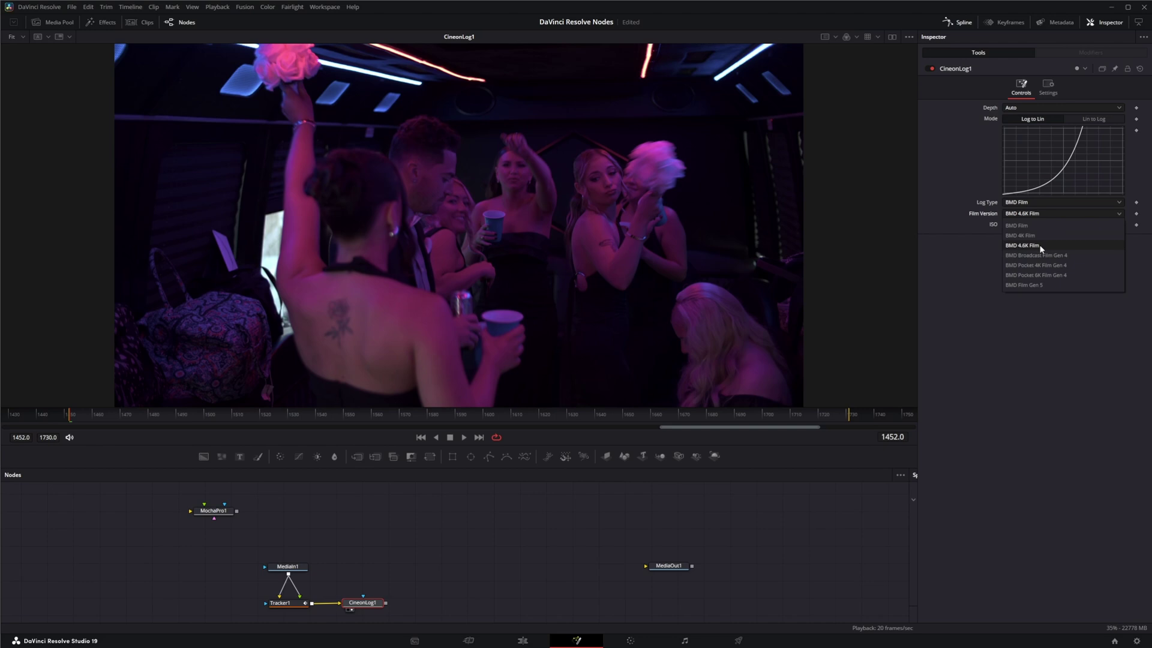
{"action": "left_click", "coordinate": [1020, 225]}
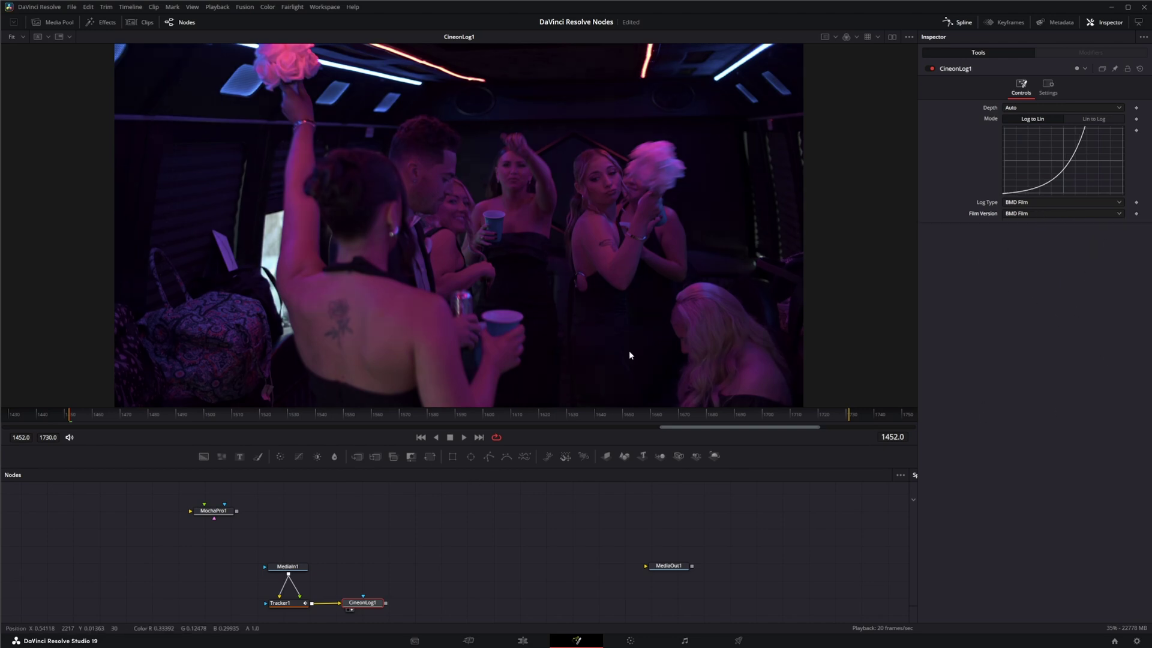
{"action": "left_click_drag", "start_coordinate": [365, 603], "coordinate": [375, 604]}
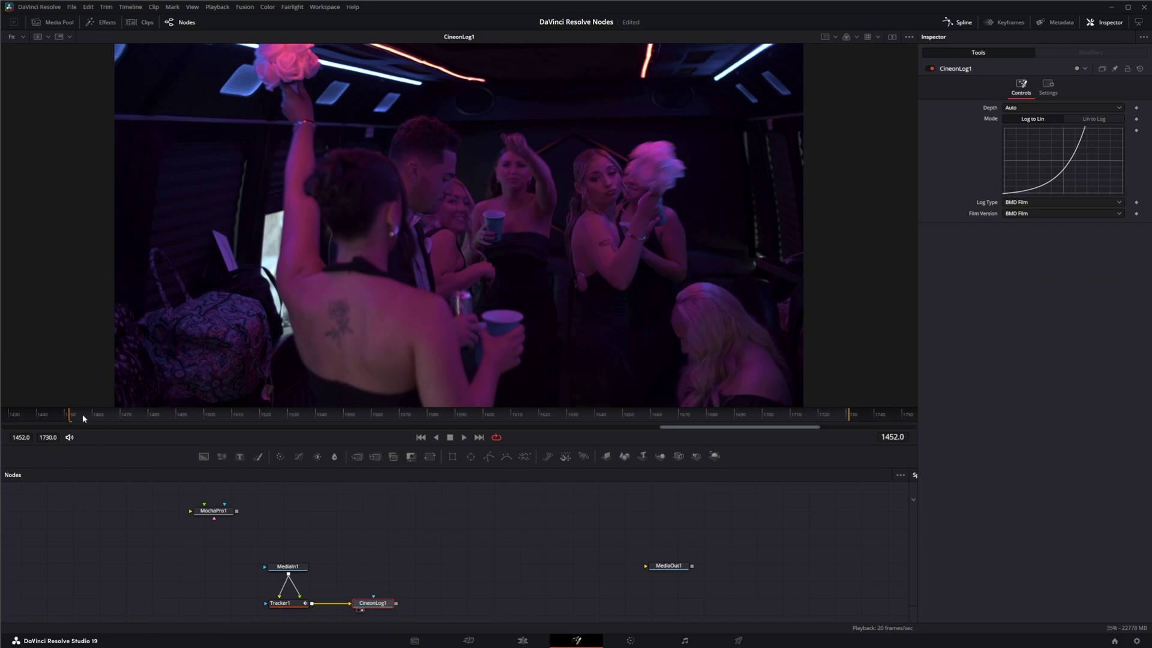
{"action": "left_click", "coordinate": [466, 439]}
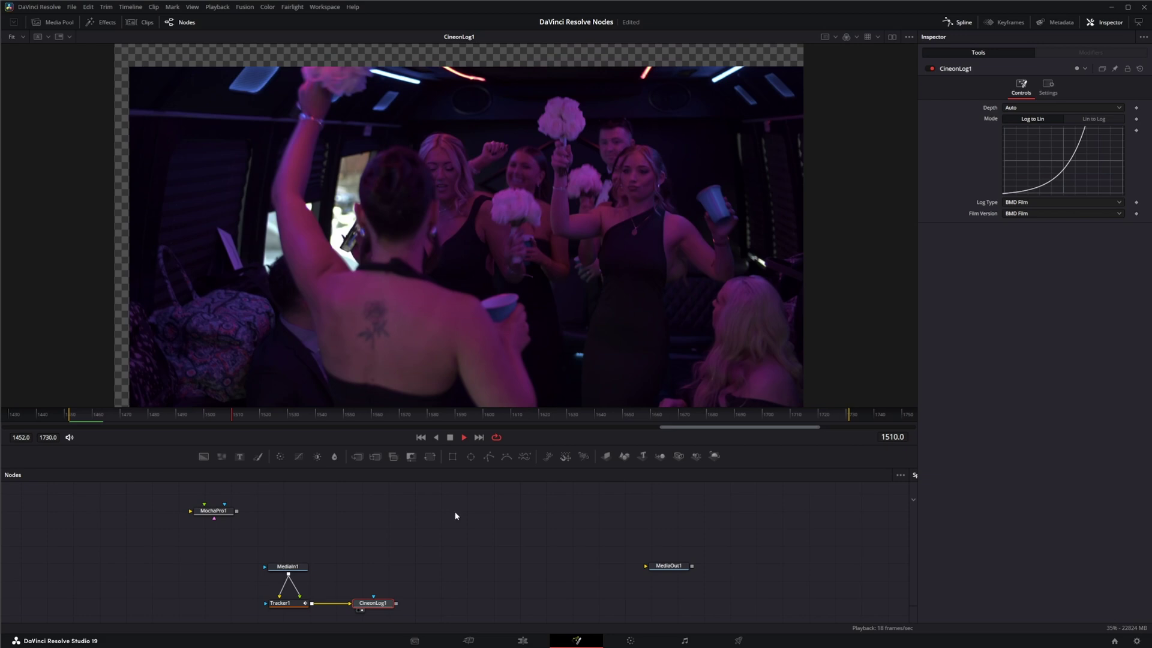
Step: Add Merge1 after CineonLog1 with a Text+ node in its foreground, and view Merge1
{"action": "left_click", "coordinate": [449, 437]}
{"action": "left_click", "coordinate": [423, 439]}
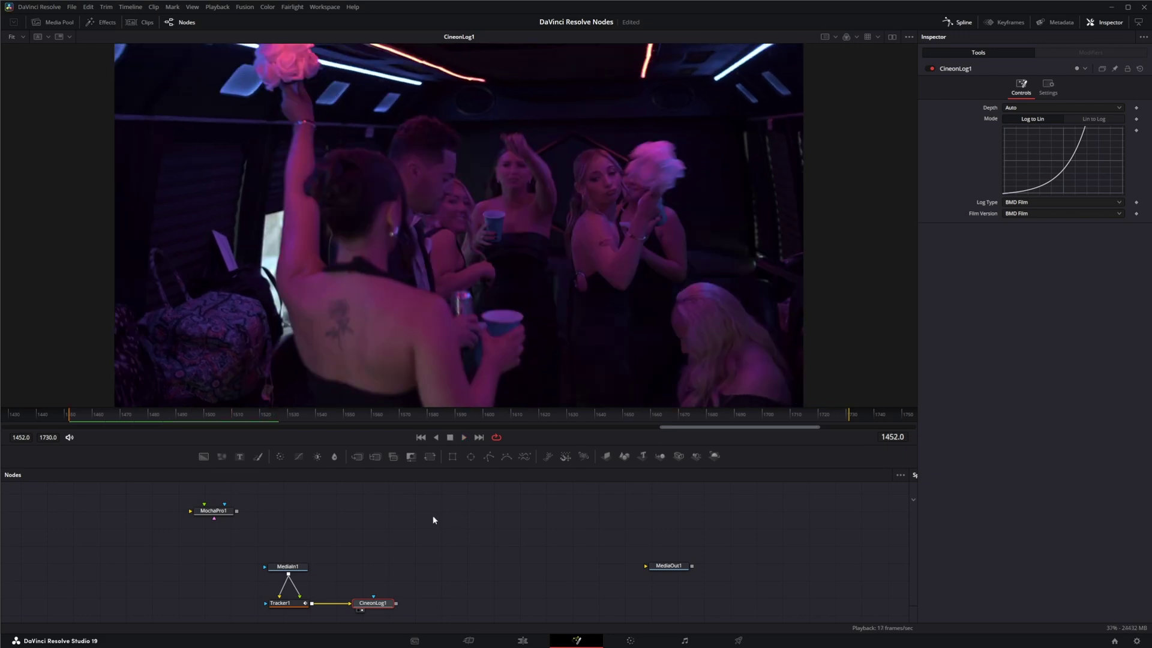
{"action": "left_click_drag", "start_coordinate": [375, 457], "coordinate": [481, 601]}
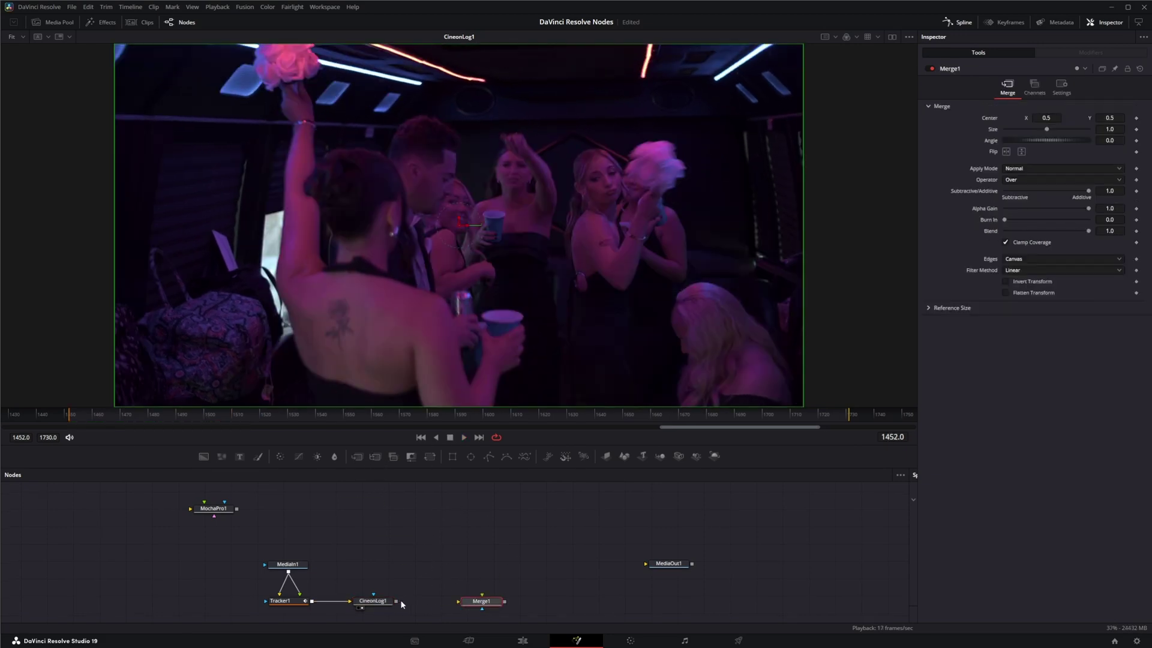
{"action": "left_click_drag", "start_coordinate": [397, 600], "coordinate": [458, 601]}
{"action": "left_click_drag", "start_coordinate": [240, 456], "coordinate": [482, 597]}
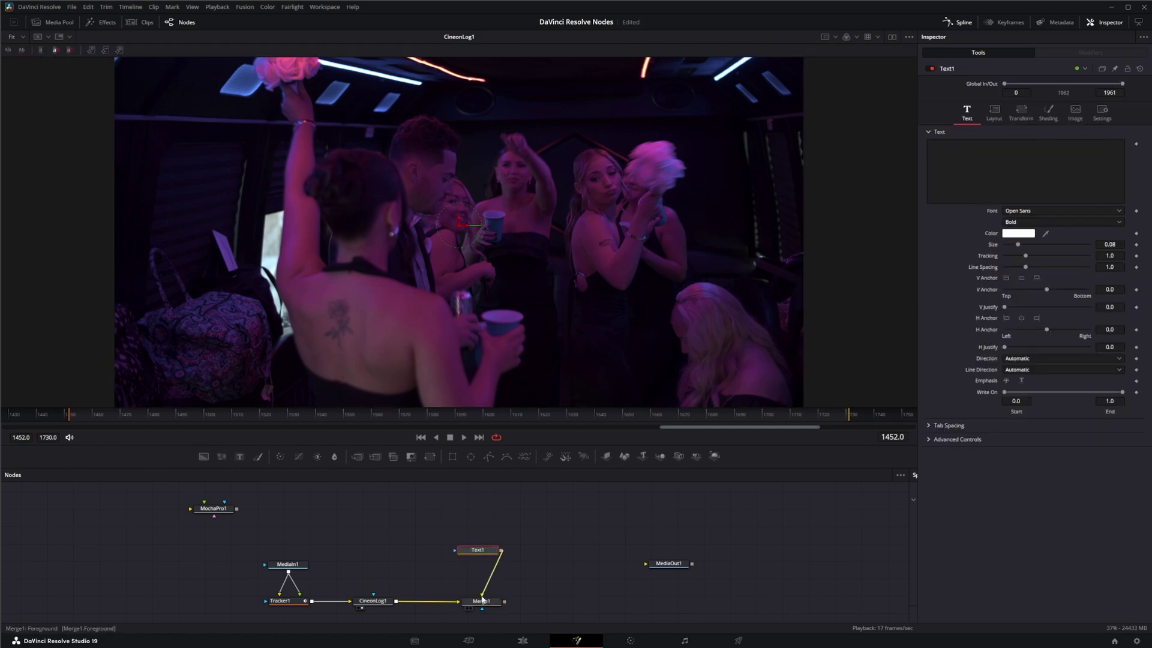
{"action": "left_click_drag", "start_coordinate": [483, 548], "coordinate": [489, 547]}
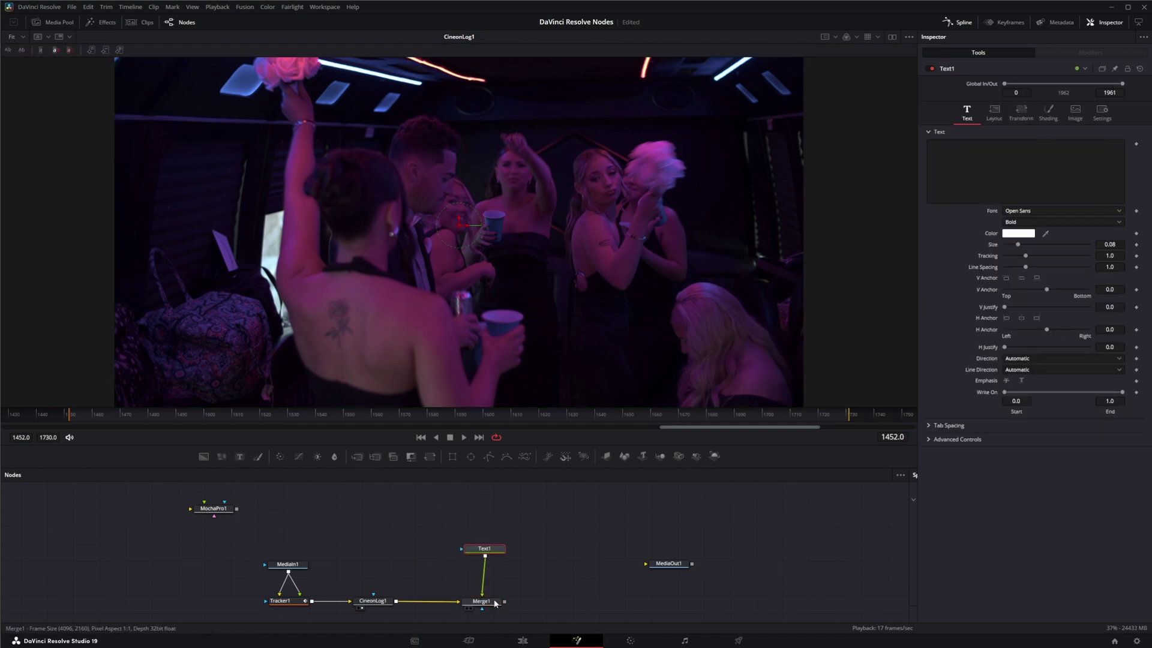
{"action": "left_click_drag", "start_coordinate": [495, 602], "coordinate": [495, 340]}
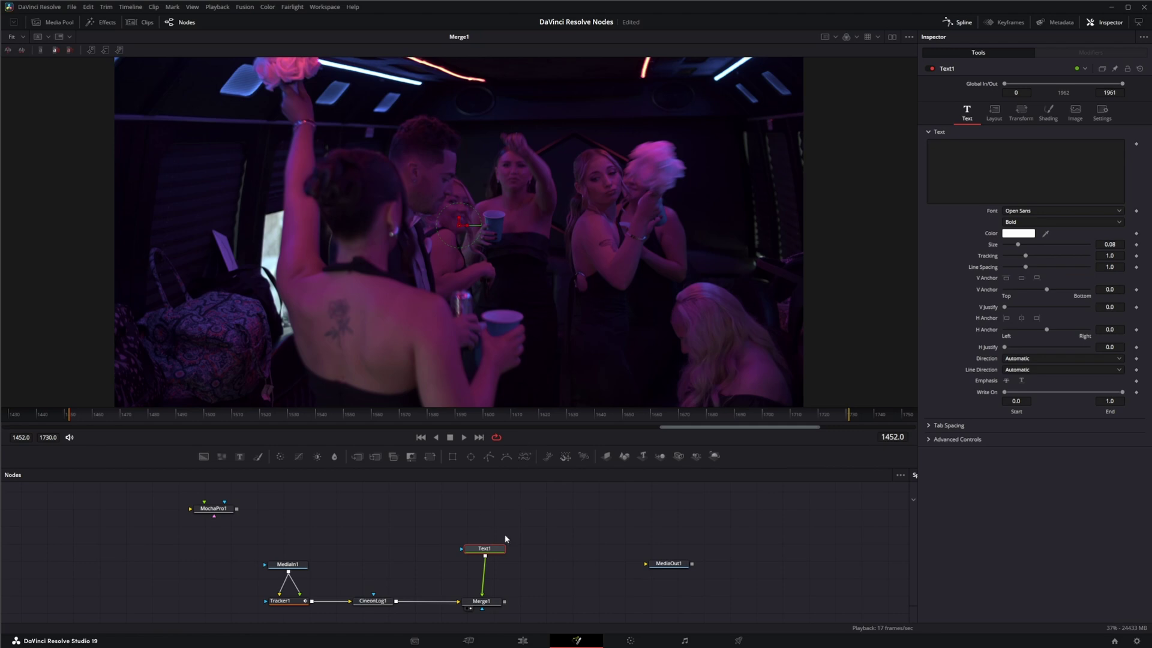
Step: Make the title read 'Drunk People' in lavender #d8ceff and play it back
{"action": "left_click", "coordinate": [993, 164]}
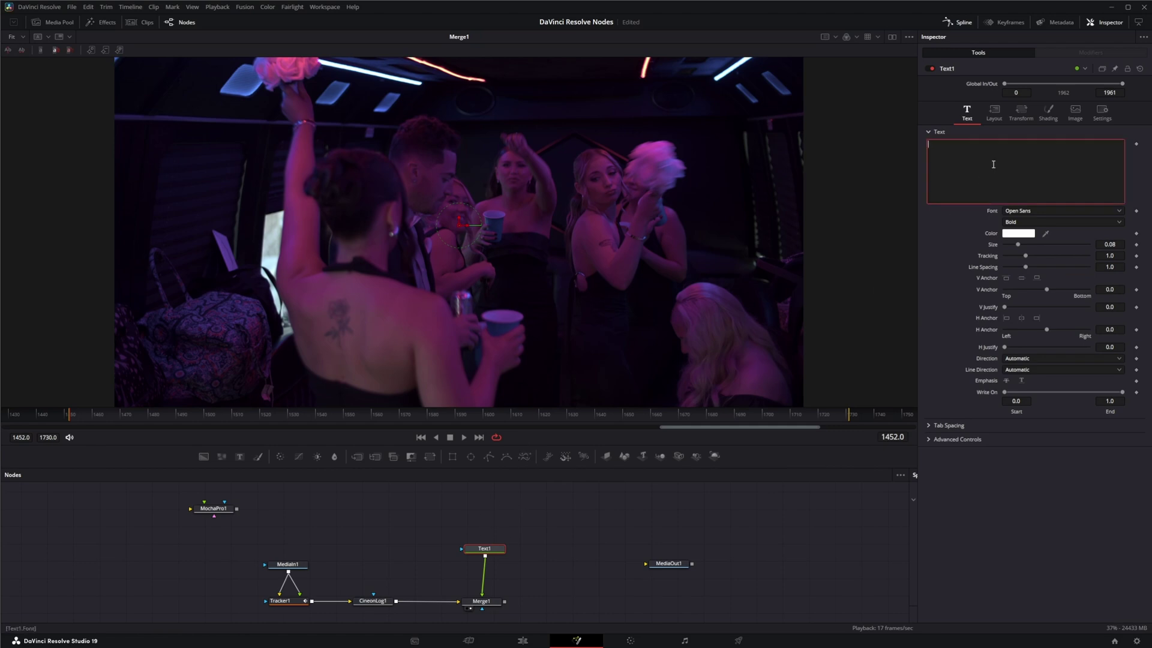
{"action": "type", "text": "Drunk P"}
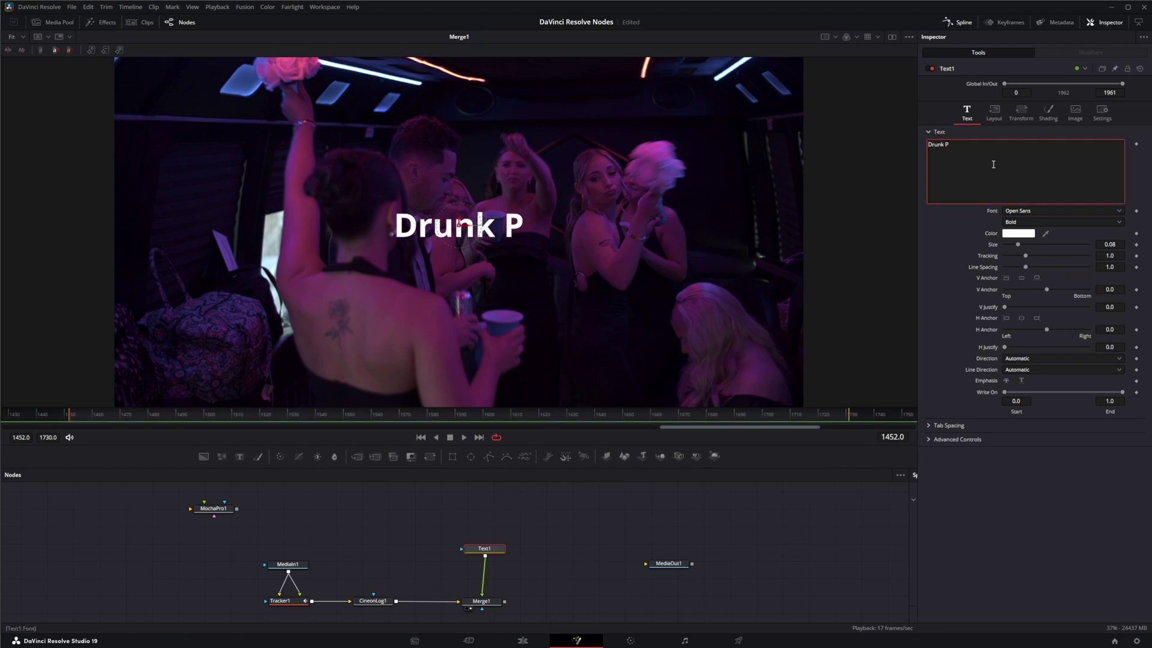
{"action": "type", "text": "eople"}
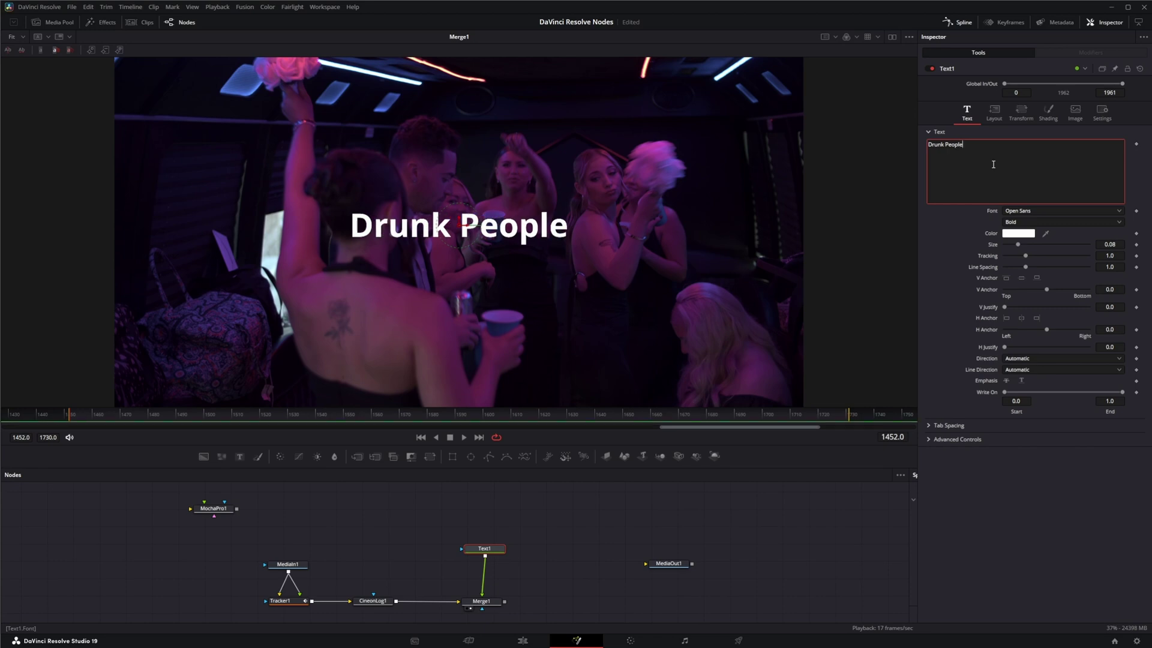
{"action": "left_click", "coordinate": [1018, 233]}
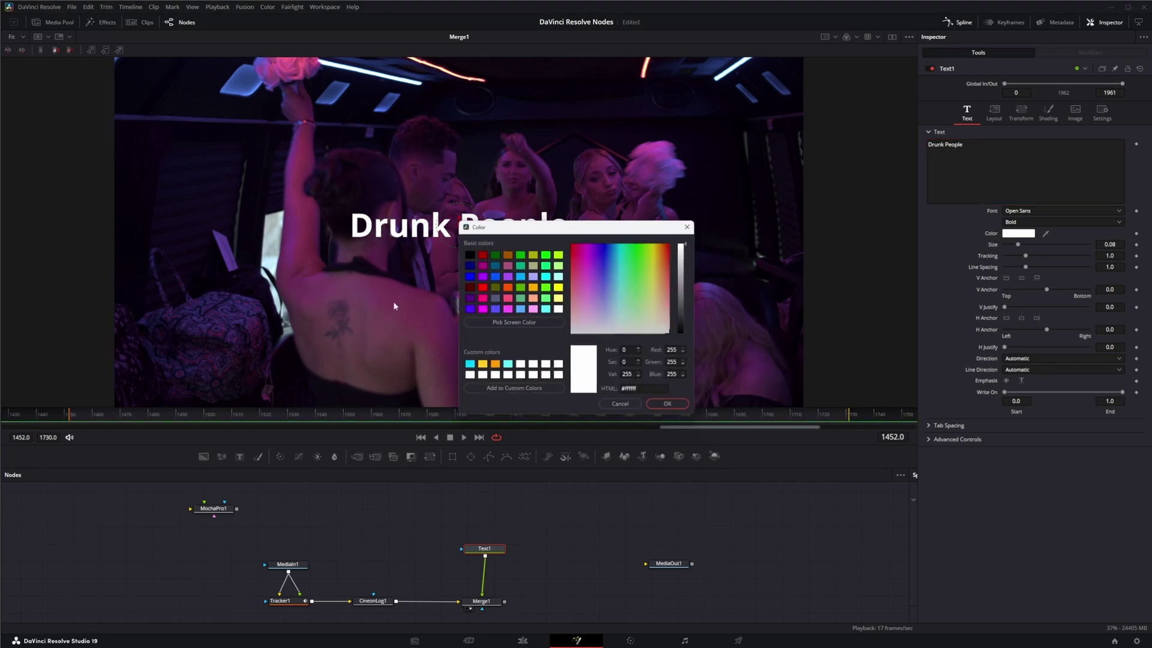
{"action": "left_click", "coordinate": [599, 316]}
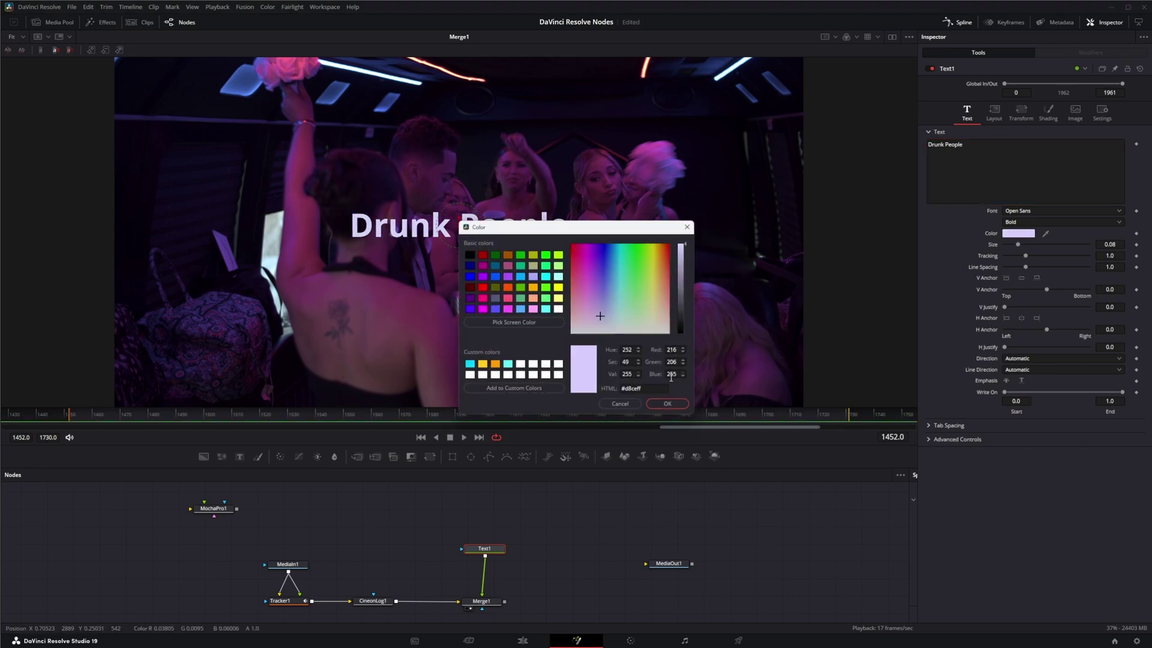
{"action": "left_click", "coordinate": [668, 403]}
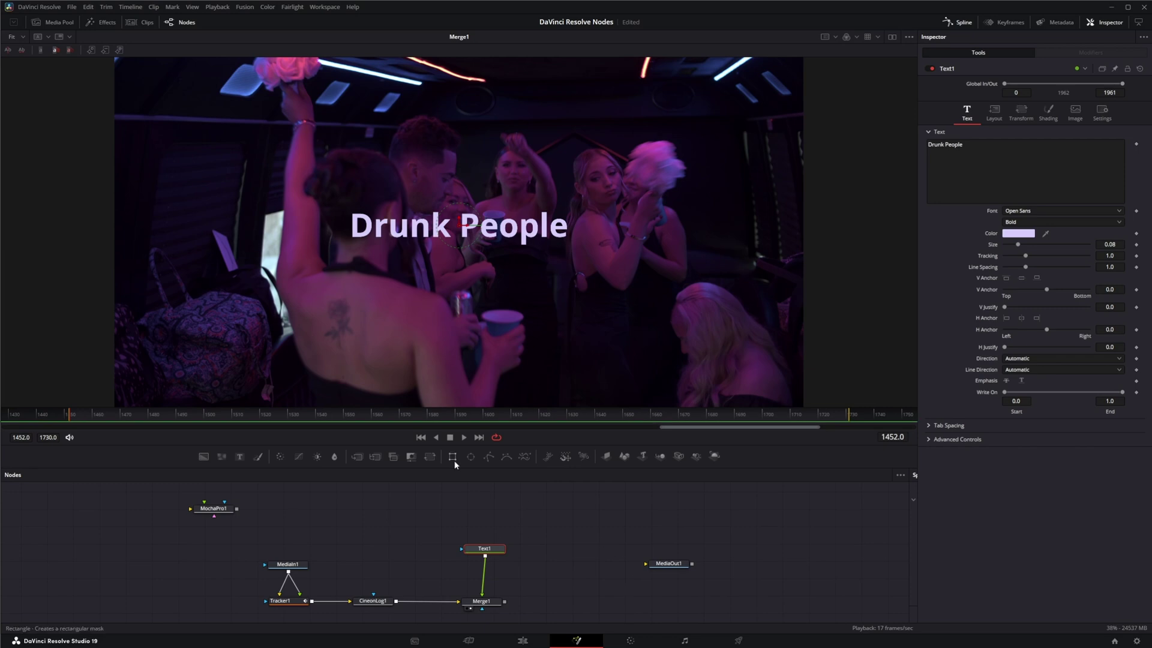
{"action": "left_click", "coordinate": [464, 438]}
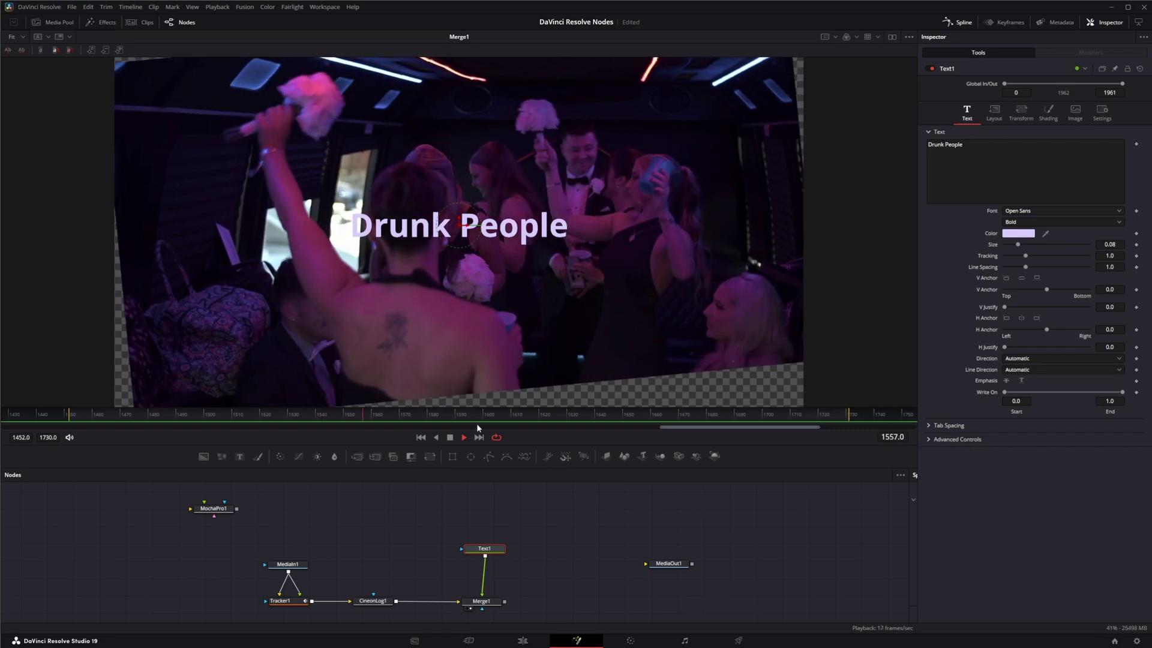
Step: Place MediaOut1 beside Merge1, then paste a CineonLog1 copy onto the link between them
{"action": "left_click", "coordinate": [450, 438]}
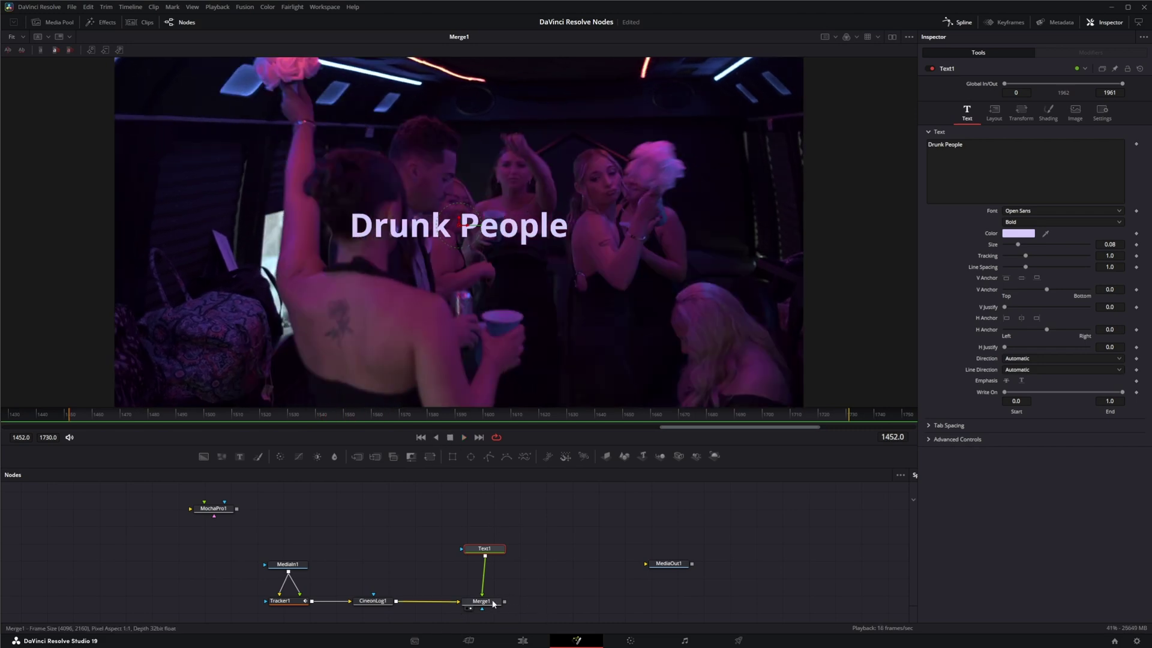
{"action": "left_click", "coordinate": [497, 605]}
{"action": "left_click_drag", "start_coordinate": [666, 565], "coordinate": [618, 607]}
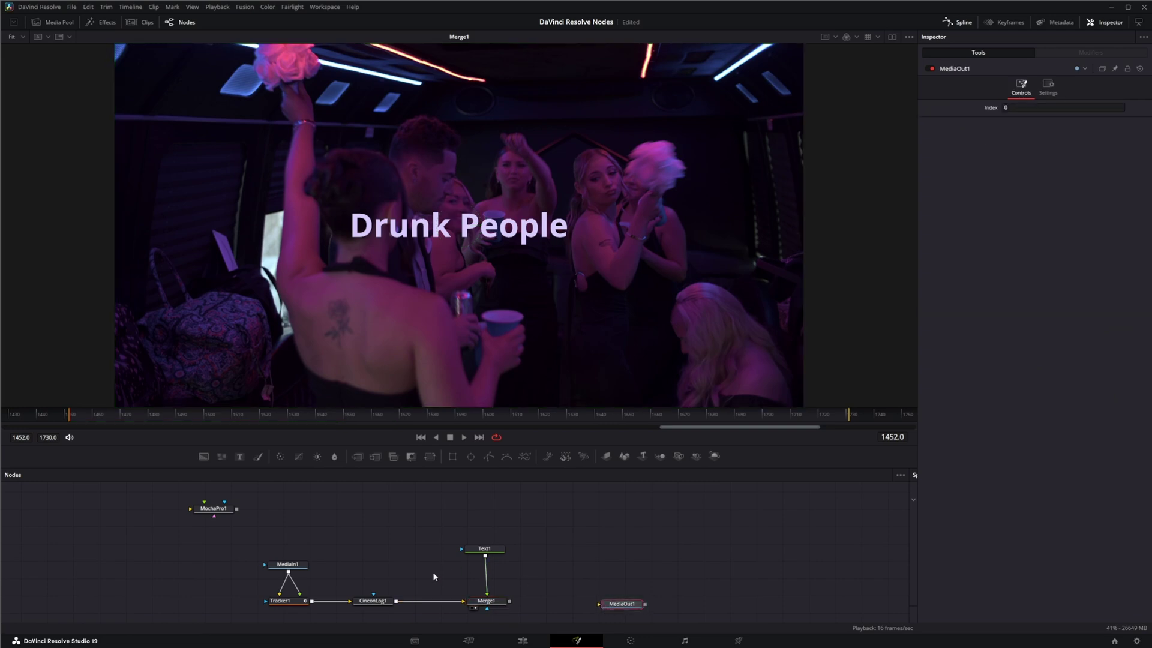
{"action": "left_click", "coordinate": [373, 600]}
{"action": "key", "text": "ctrl+c"}
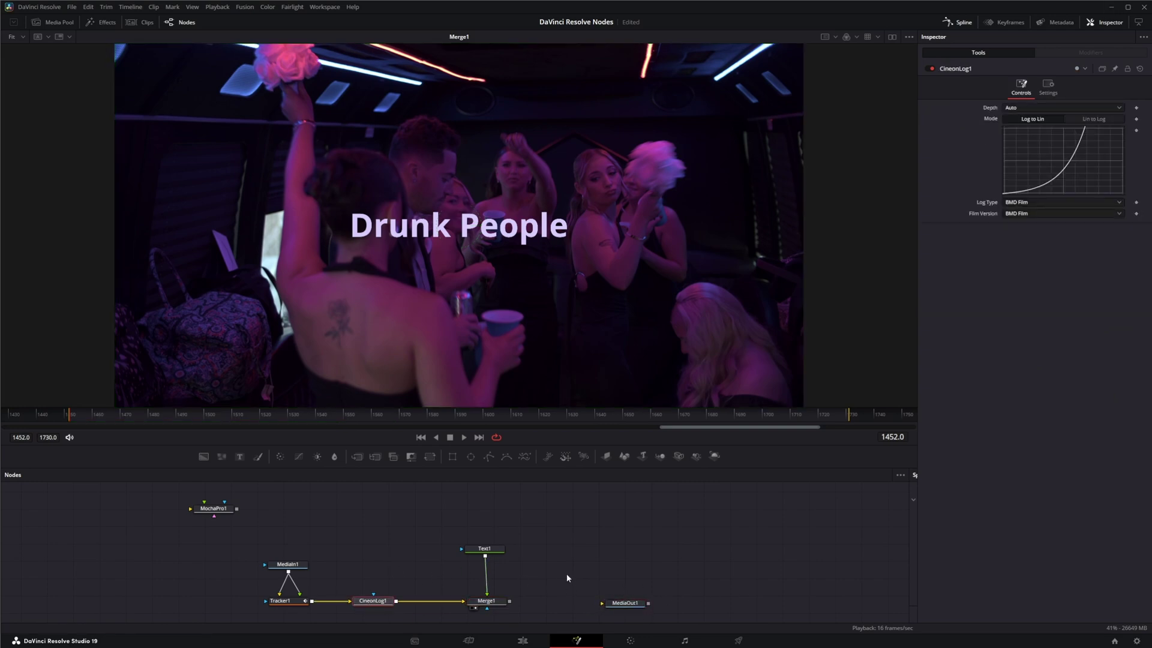
{"action": "key", "text": "ctrl+v"}
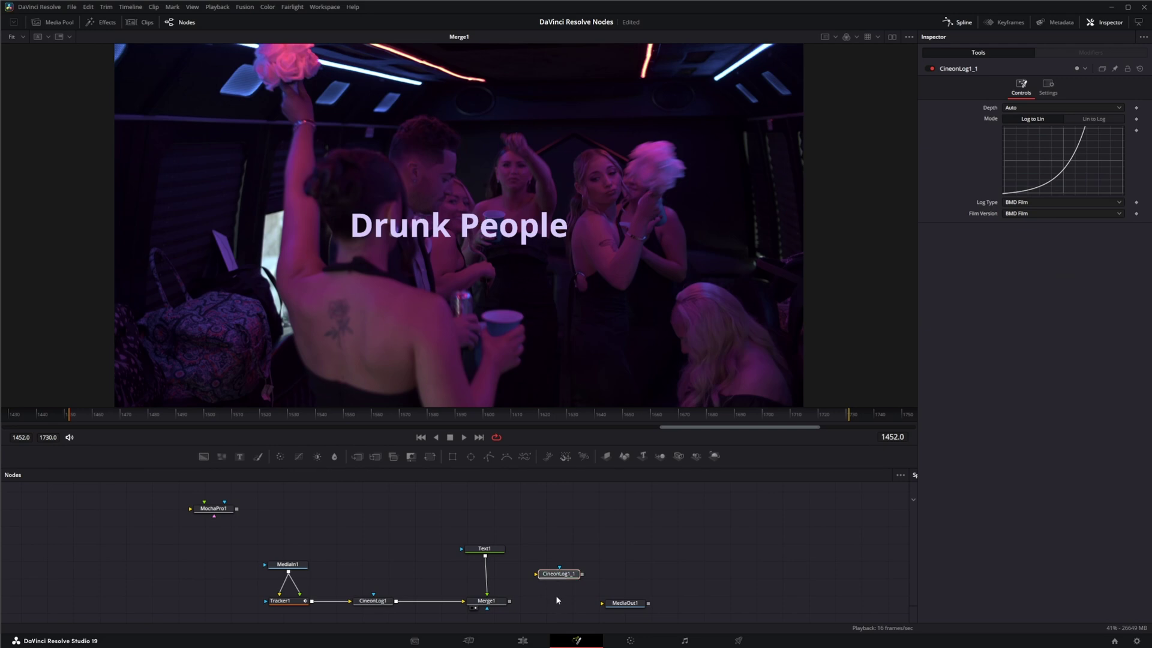
{"action": "left_click_drag", "start_coordinate": [559, 577], "coordinate": [603, 604]}
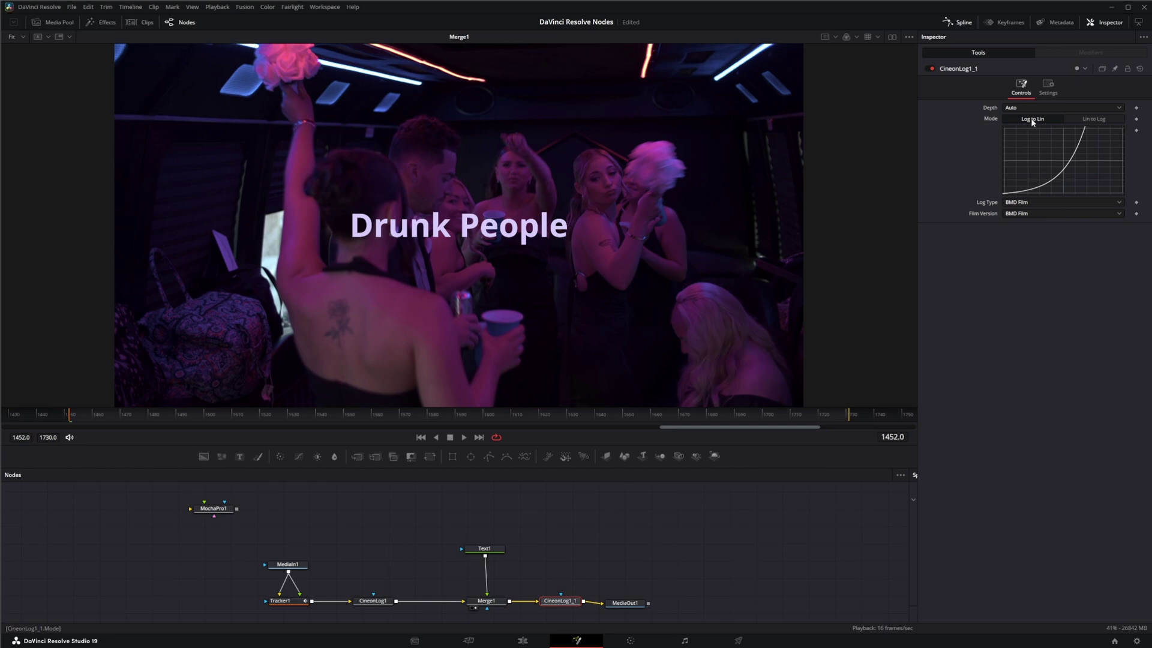
Step: Switch CineonLog1_1 to Lin to Log mode and preview the flat MediaOut1 output
{"action": "left_click", "coordinate": [1095, 121]}
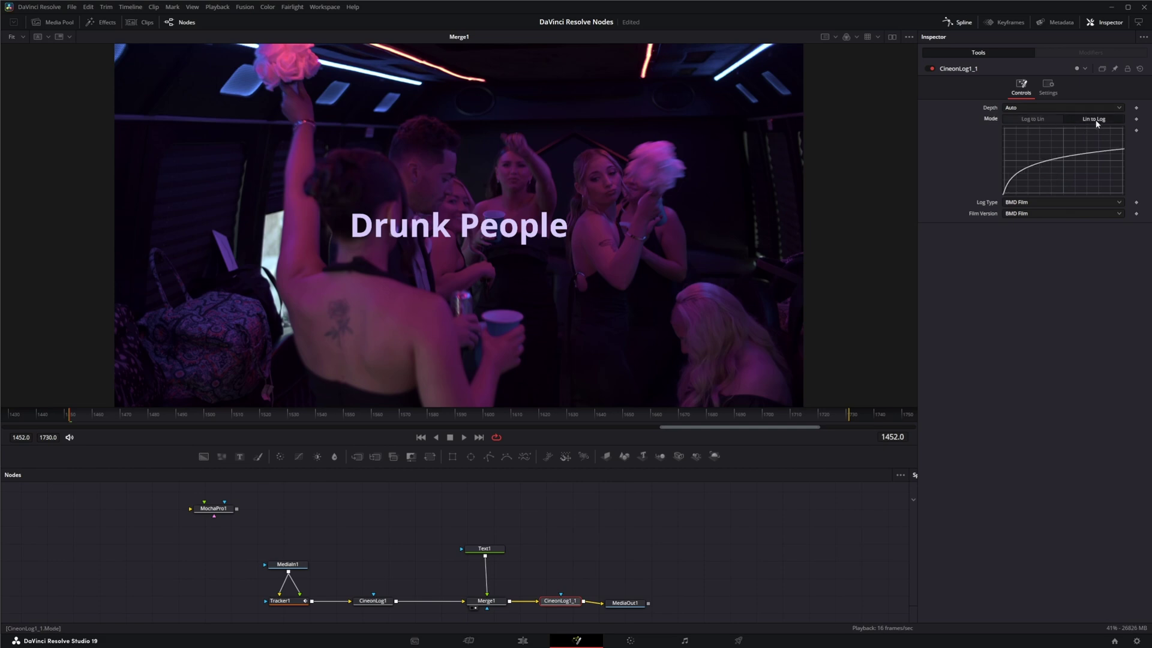
{"action": "left_click", "coordinate": [613, 609]}
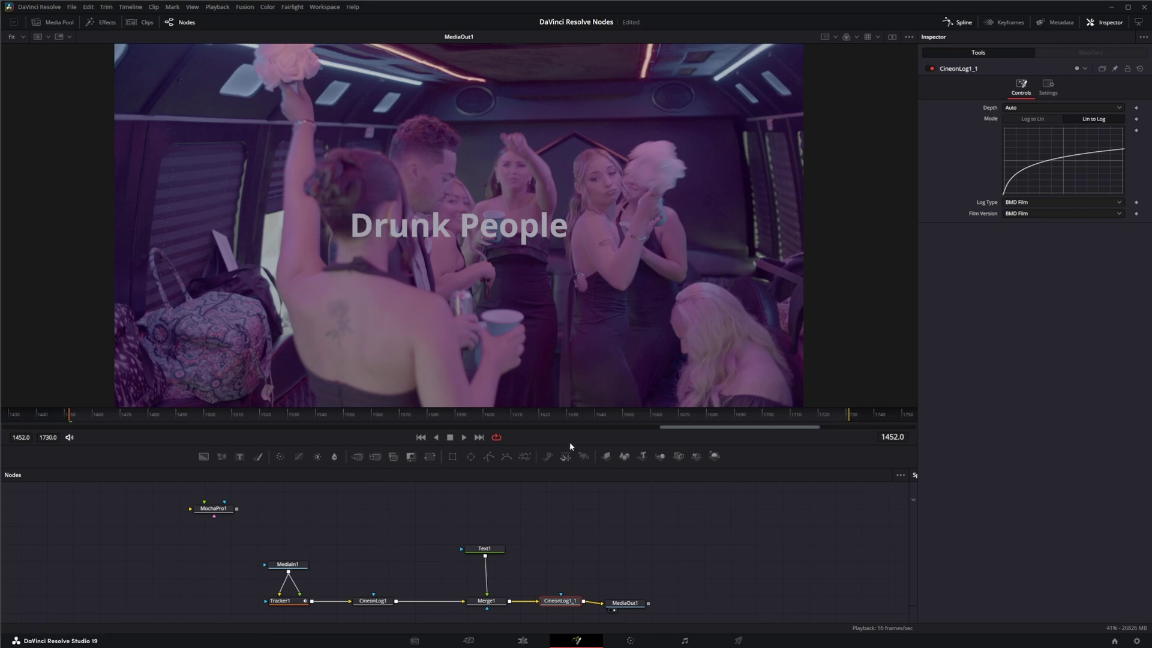
{"action": "left_click", "coordinate": [464, 438]}
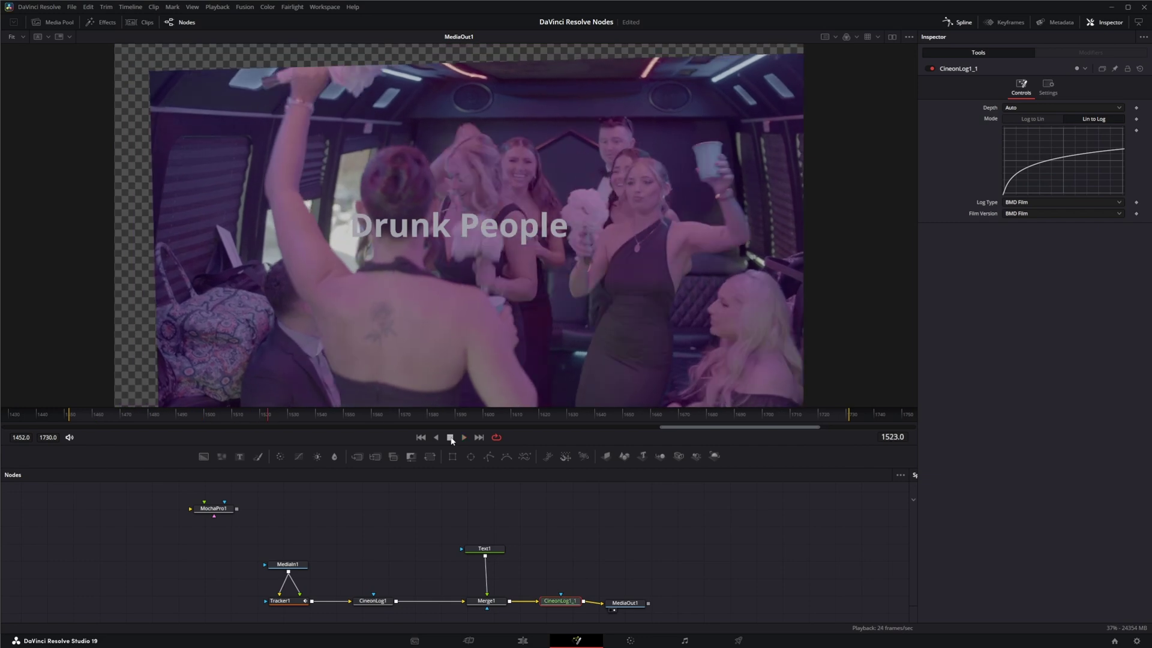
{"action": "left_click", "coordinate": [450, 437]}
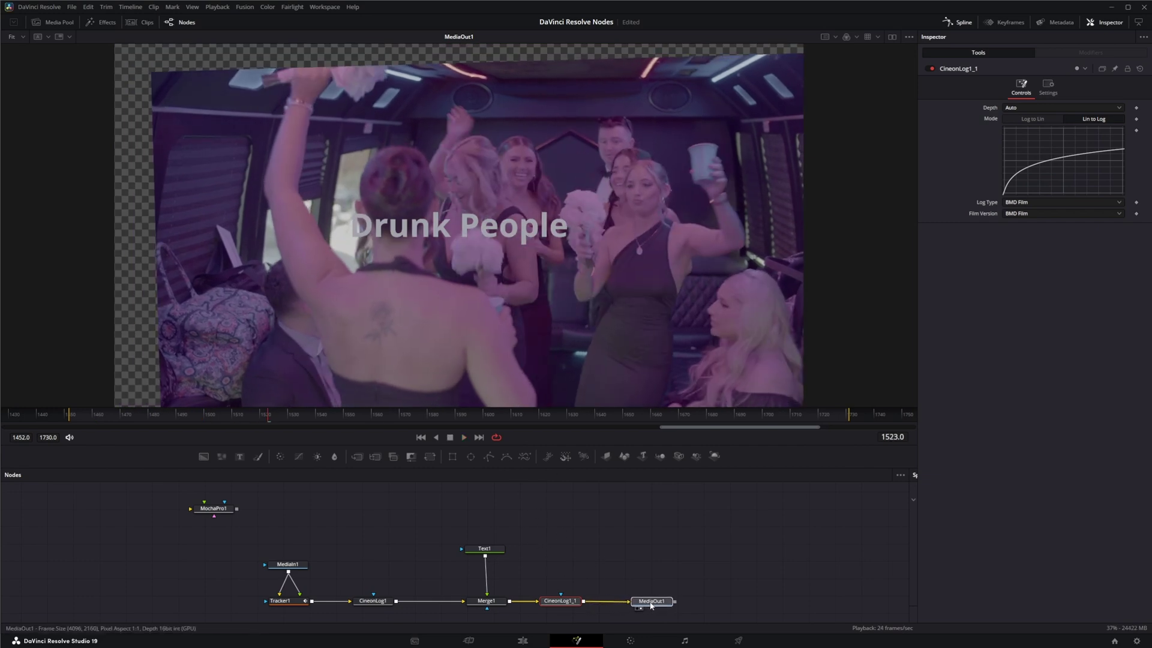
{"action": "left_click", "coordinate": [650, 602]}
{"action": "left_click_drag", "start_coordinate": [591, 602], "coordinate": [595, 602]}
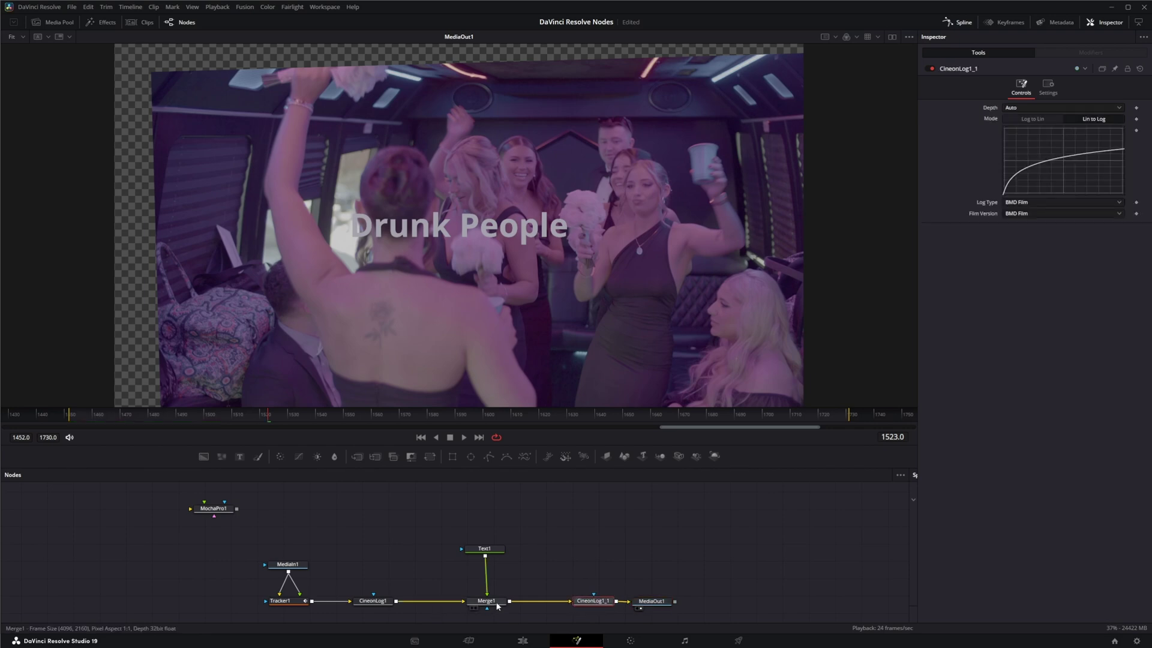
Step: Move Tracker1 out of the main chain so it feeds Merge1's foreground from Text1
{"action": "left_click", "coordinate": [495, 549]}
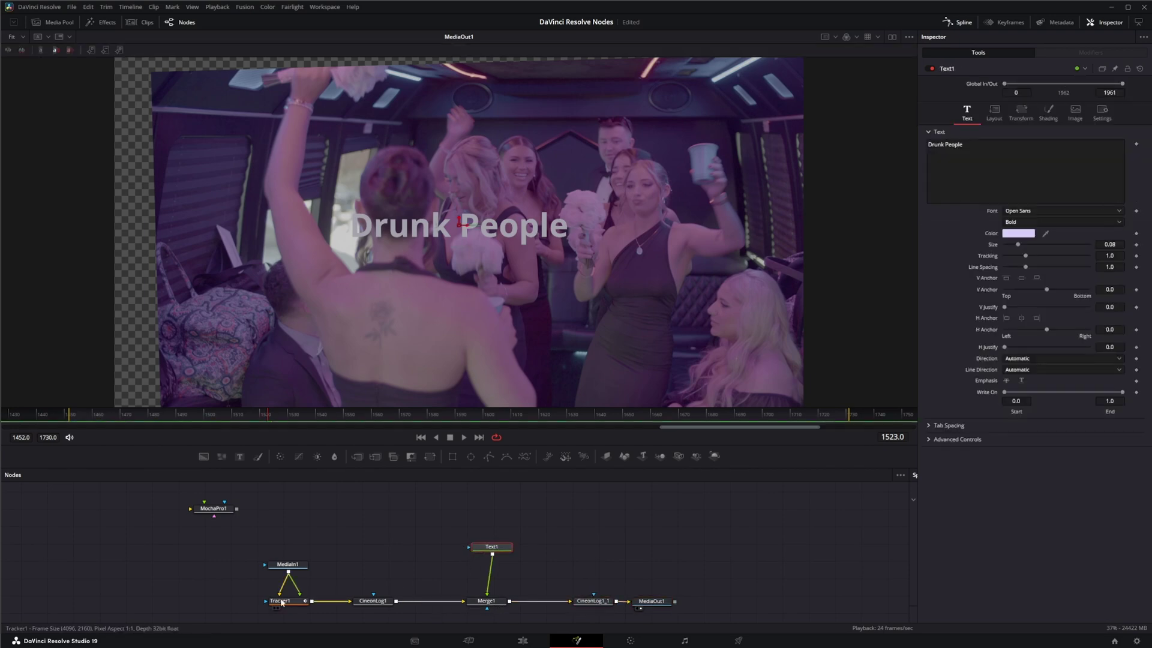
{"action": "left_click", "coordinate": [281, 602]}
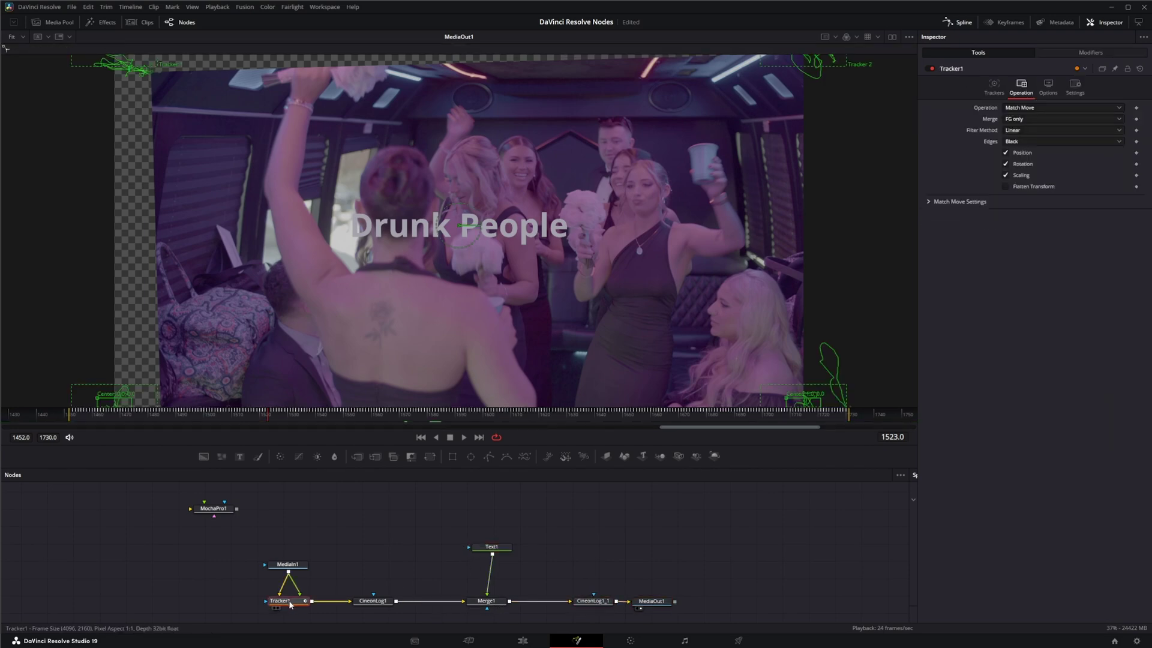
{"action": "left_click_drag", "start_coordinate": [286, 605], "coordinate": [529, 577]}
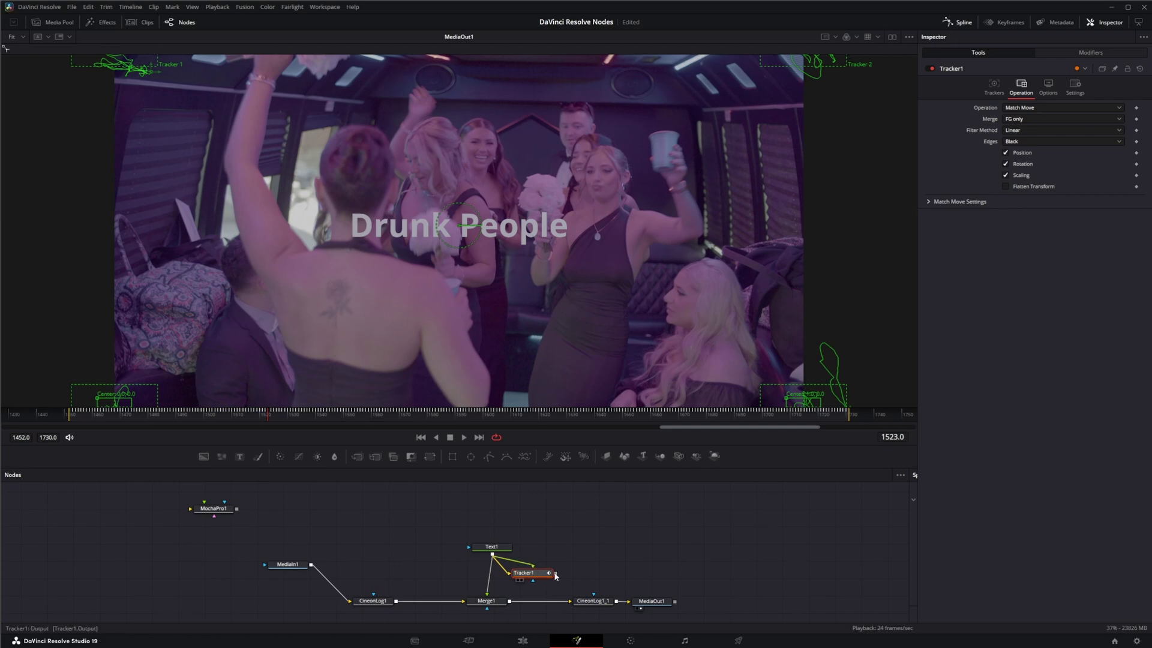
{"action": "left_click_drag", "start_coordinate": [501, 595], "coordinate": [495, 528]}
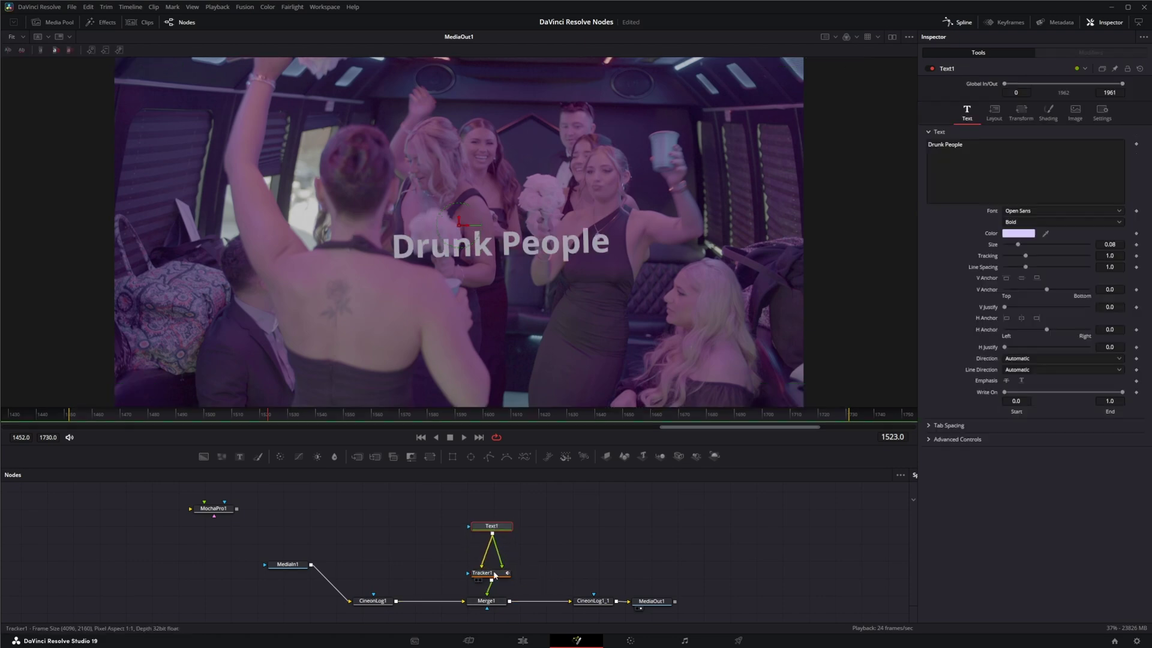
Step: Set Tracker1's Merge option to BG only and play back to check the tracking
{"action": "left_click", "coordinate": [482, 573]}
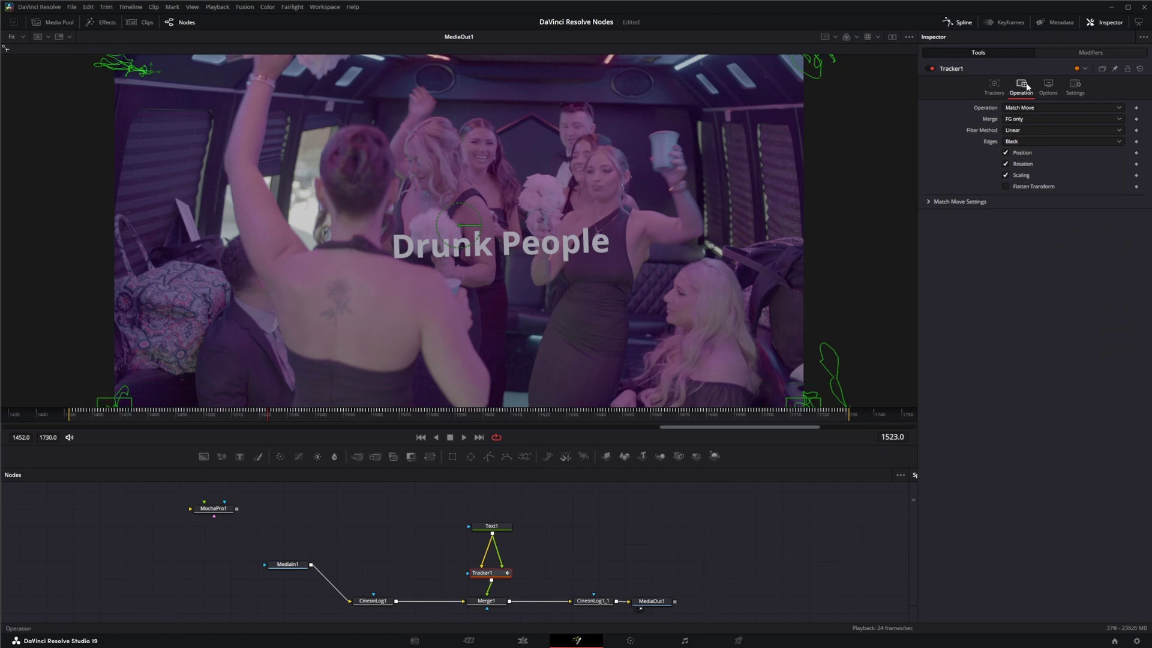
{"action": "left_click", "coordinate": [1026, 119]}
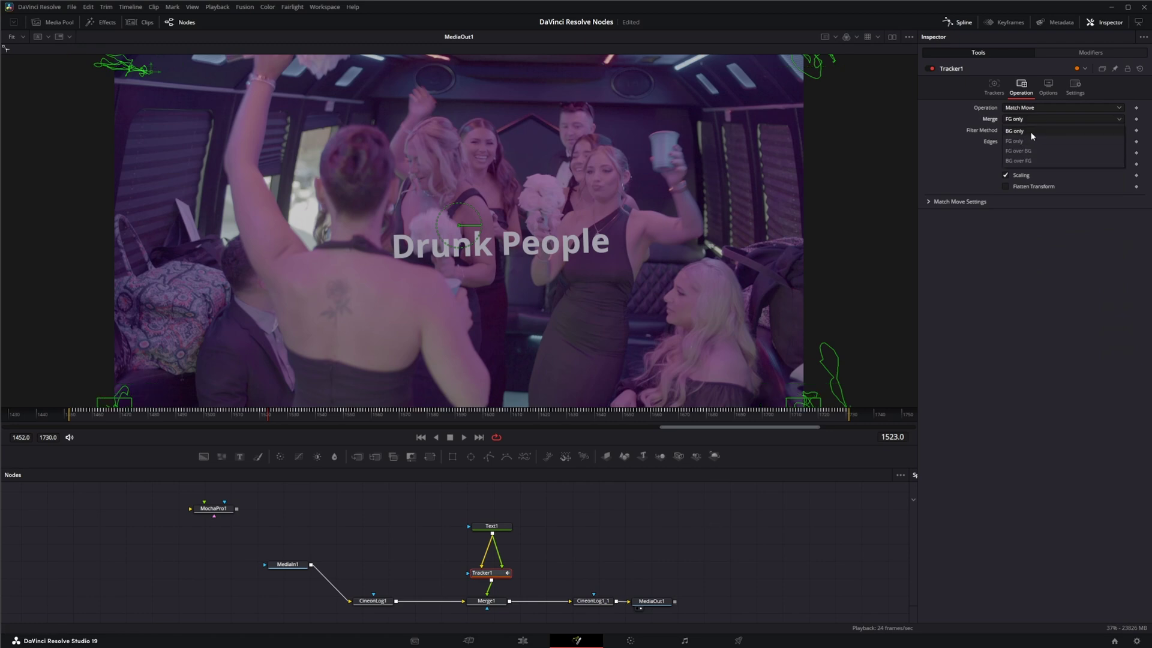
{"action": "left_click", "coordinate": [1030, 131]}
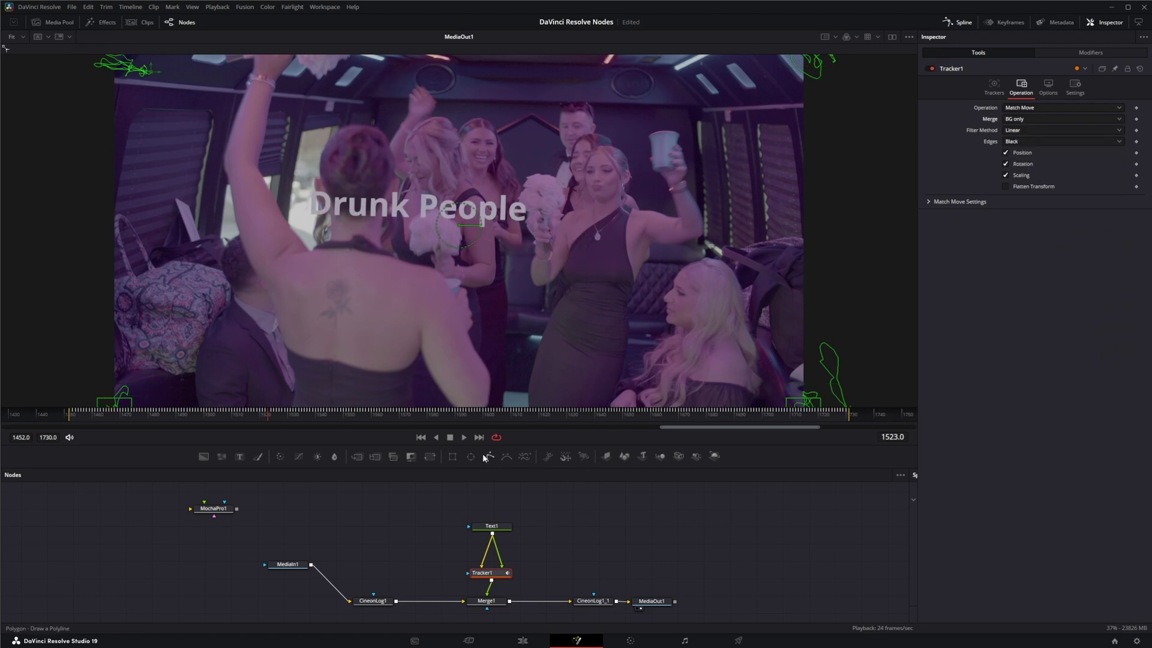
{"action": "left_click", "coordinate": [464, 438]}
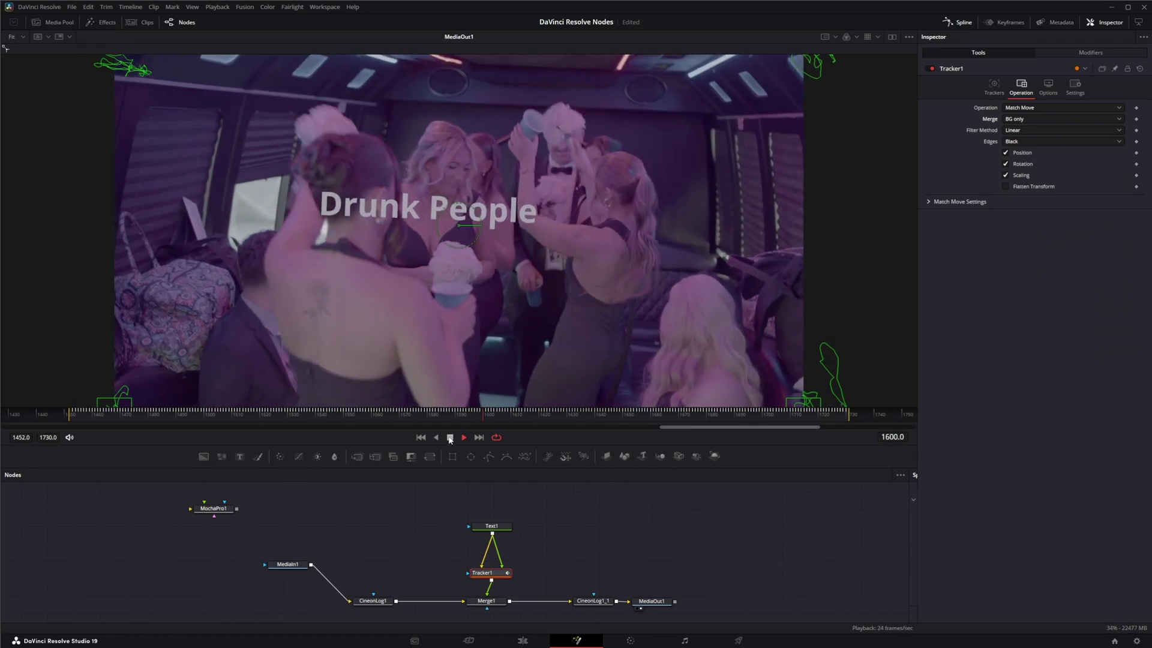
Step: Drag the Drunk People title lower in the frame and replay to review it
{"action": "left_click", "coordinate": [496, 528]}
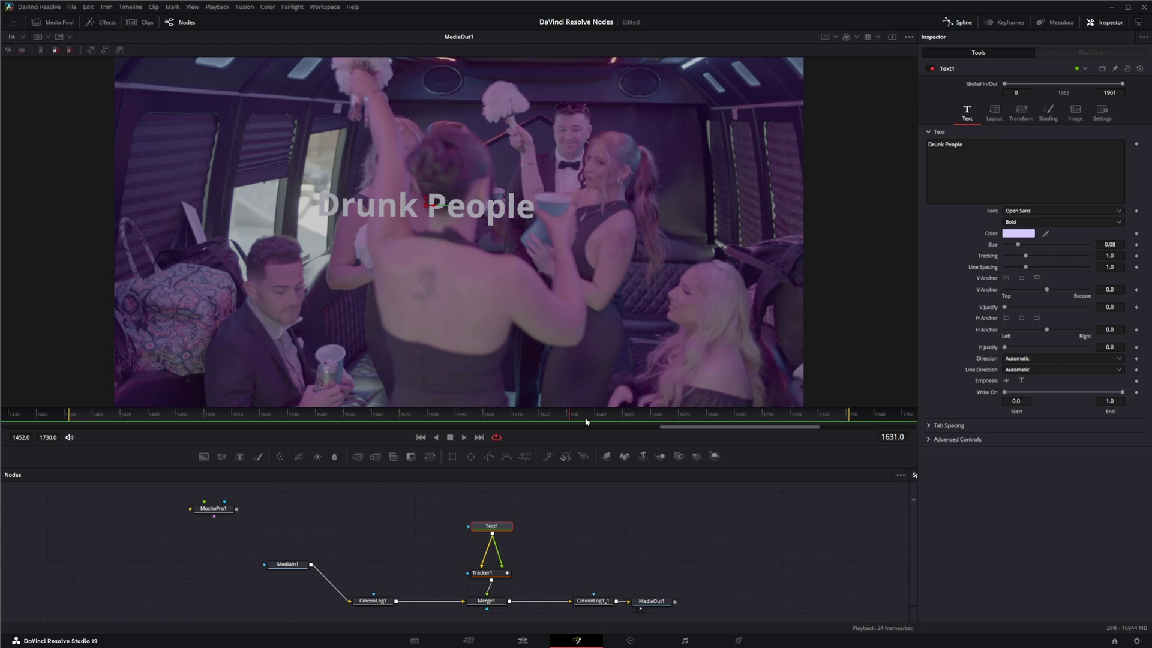
{"action": "left_click_drag", "start_coordinate": [586, 421], "coordinate": [364, 419]}
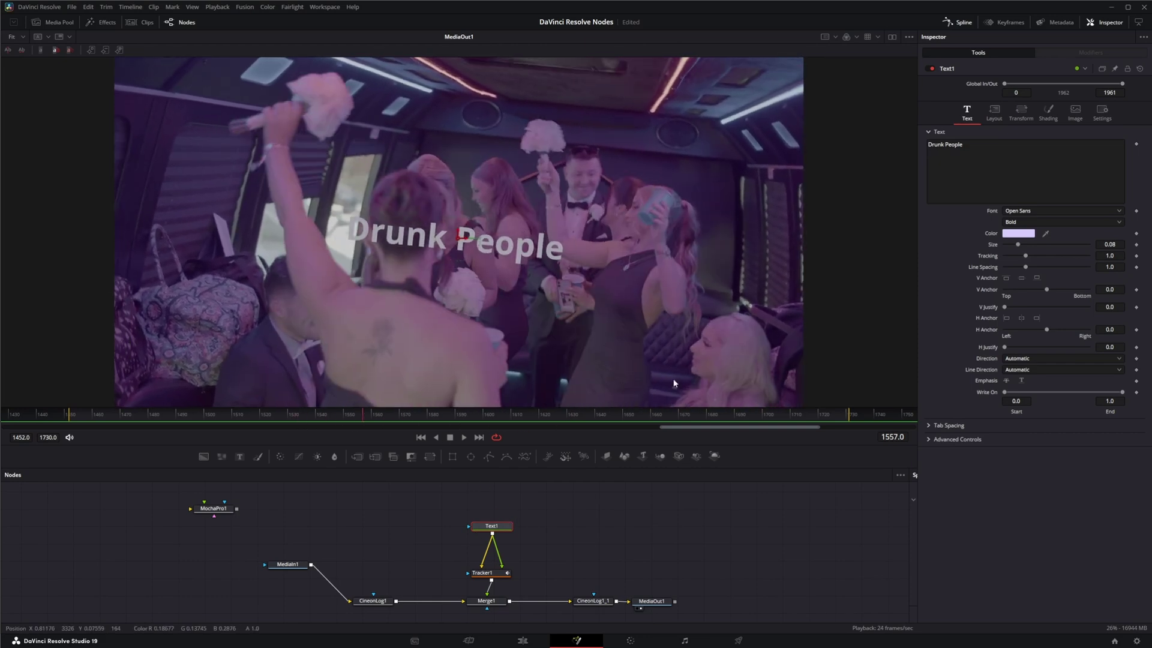
{"action": "left_click_drag", "start_coordinate": [457, 232], "coordinate": [485, 374]}
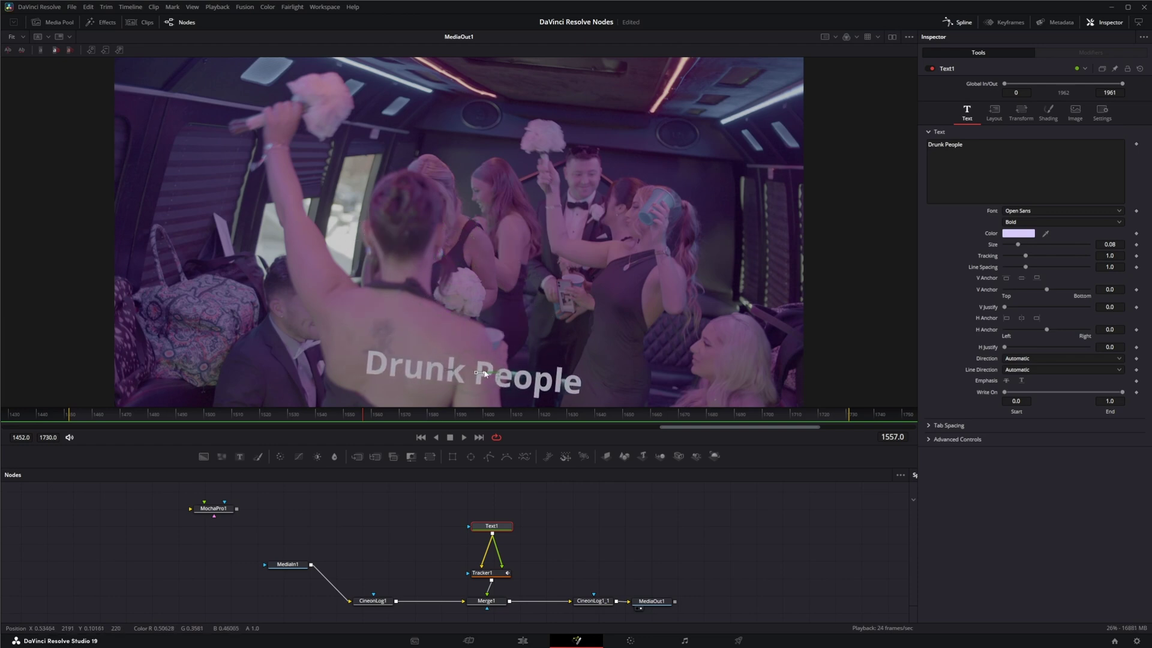
{"action": "left_click", "coordinate": [464, 437]}
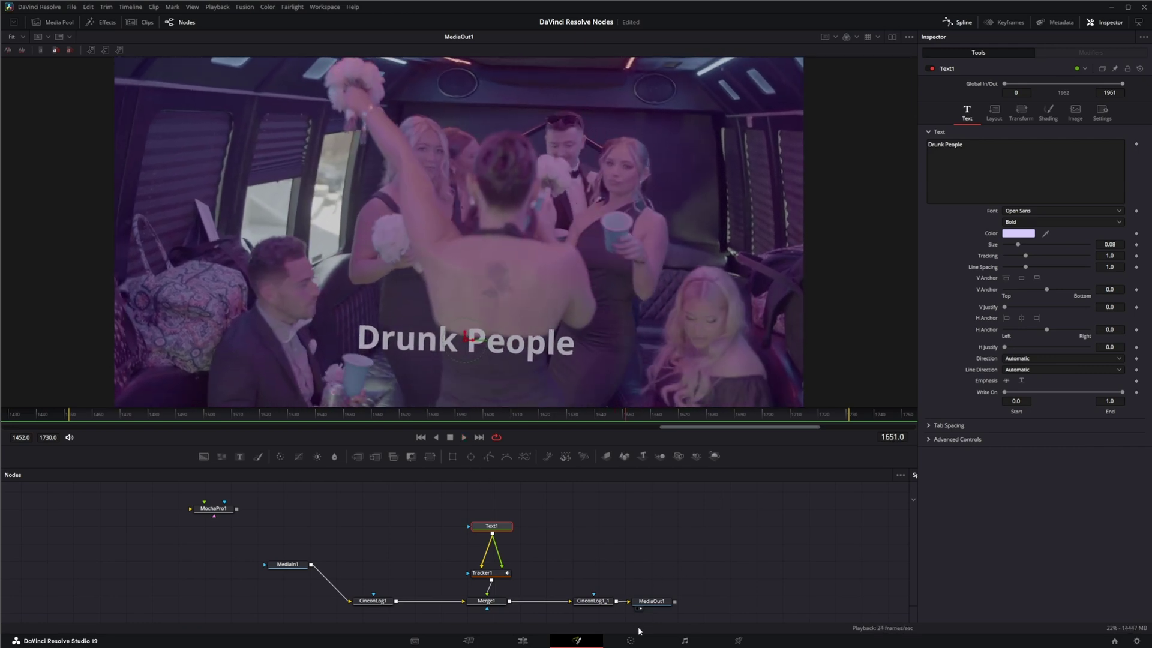
{"action": "left_click", "coordinate": [523, 640]}
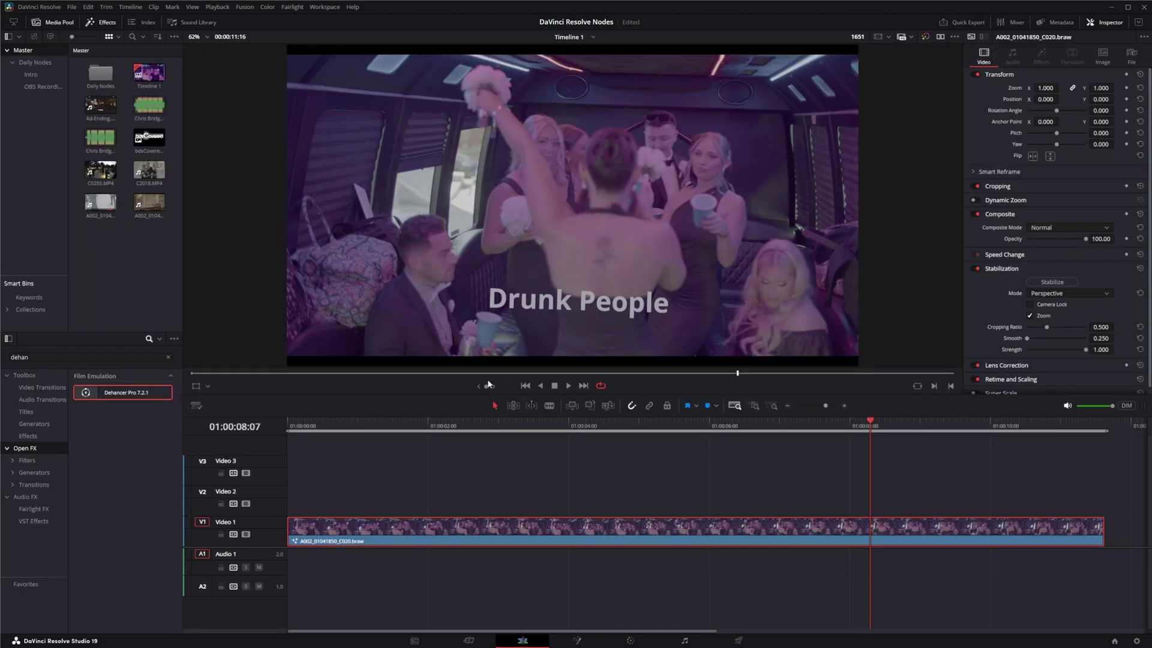
{"action": "left_click_drag", "start_coordinate": [871, 423], "coordinate": [782, 414]}
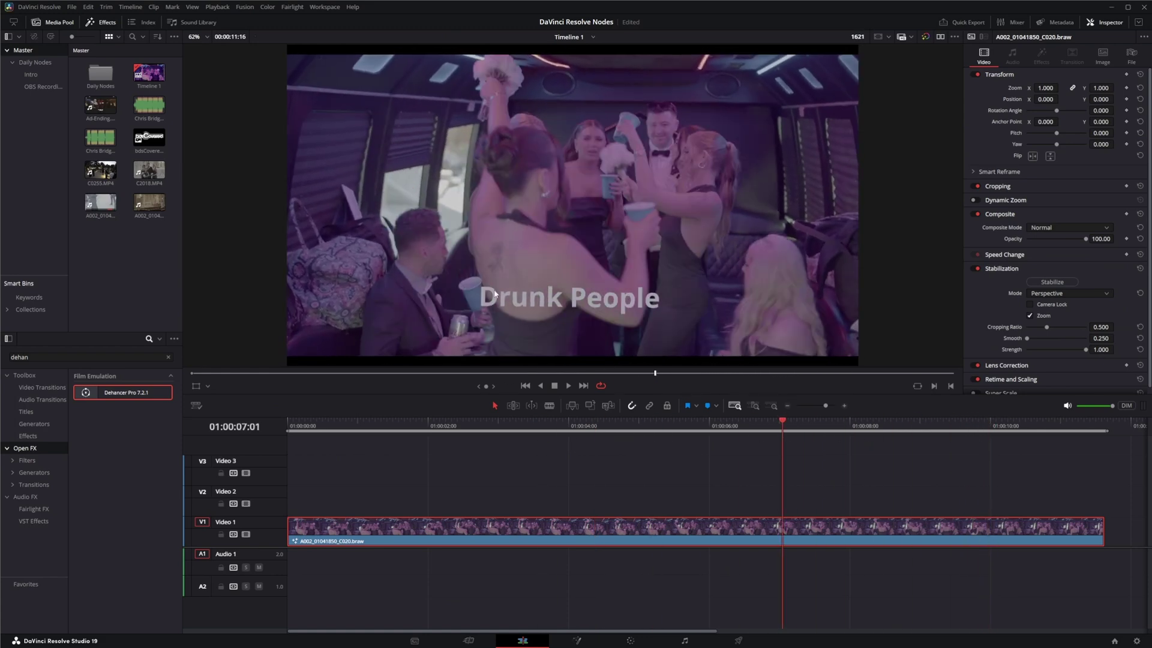
{"action": "left_click", "coordinate": [577, 641]}
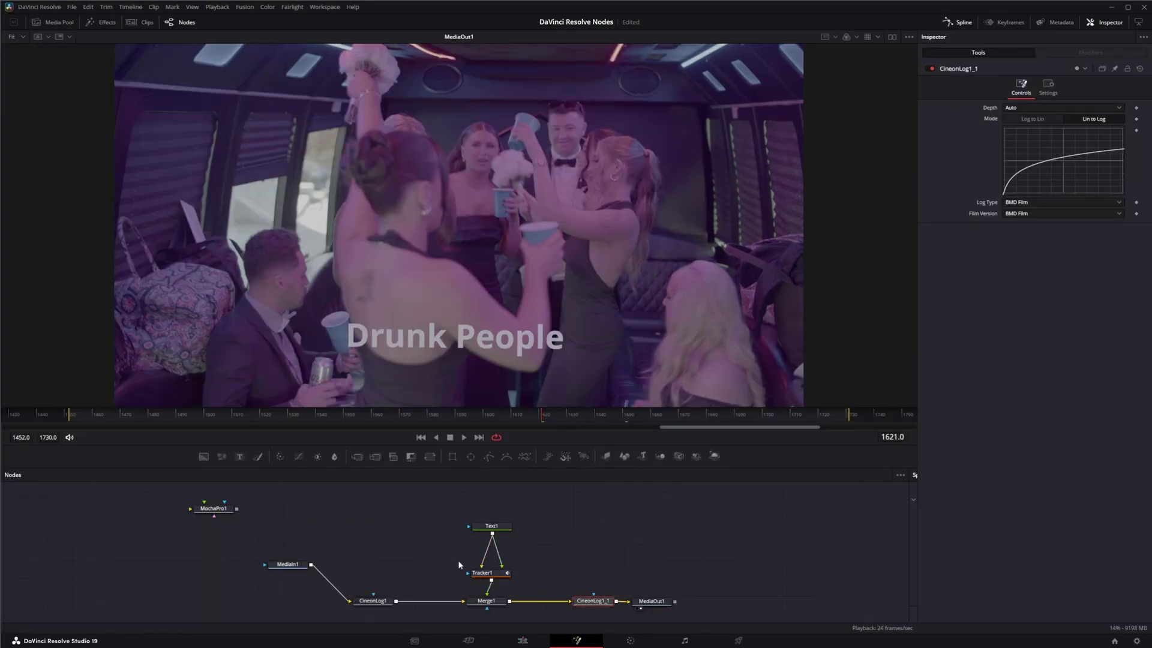
{"action": "left_click_drag", "start_coordinate": [450, 507], "coordinate": [558, 588]}
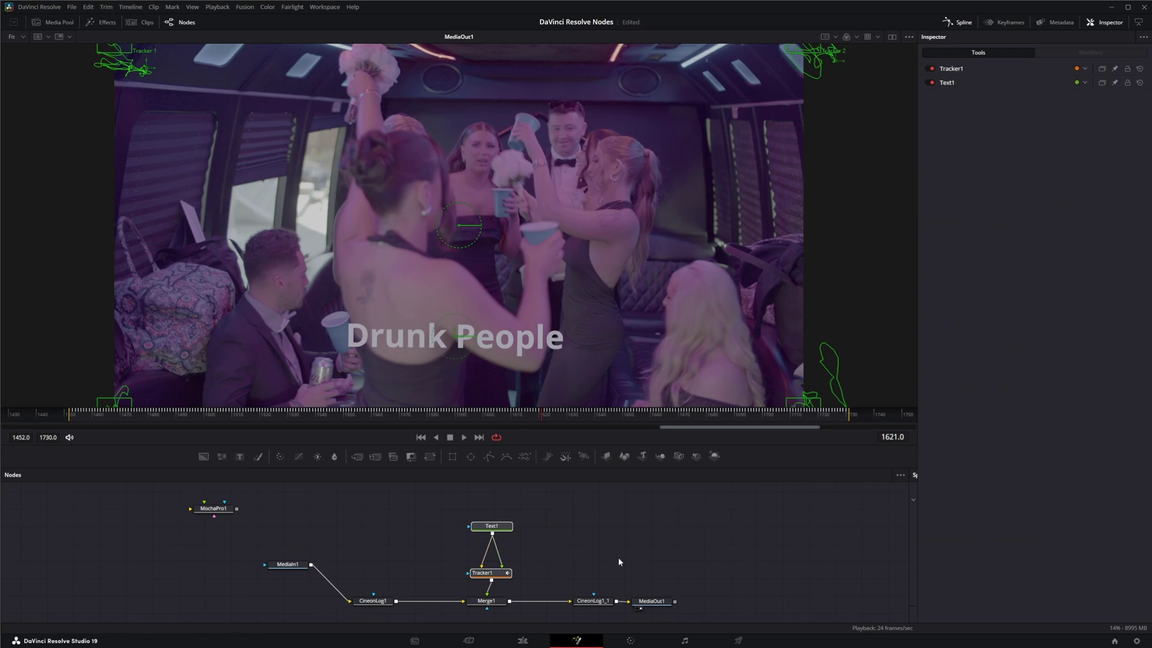
{"action": "left_click", "coordinate": [631, 641]}
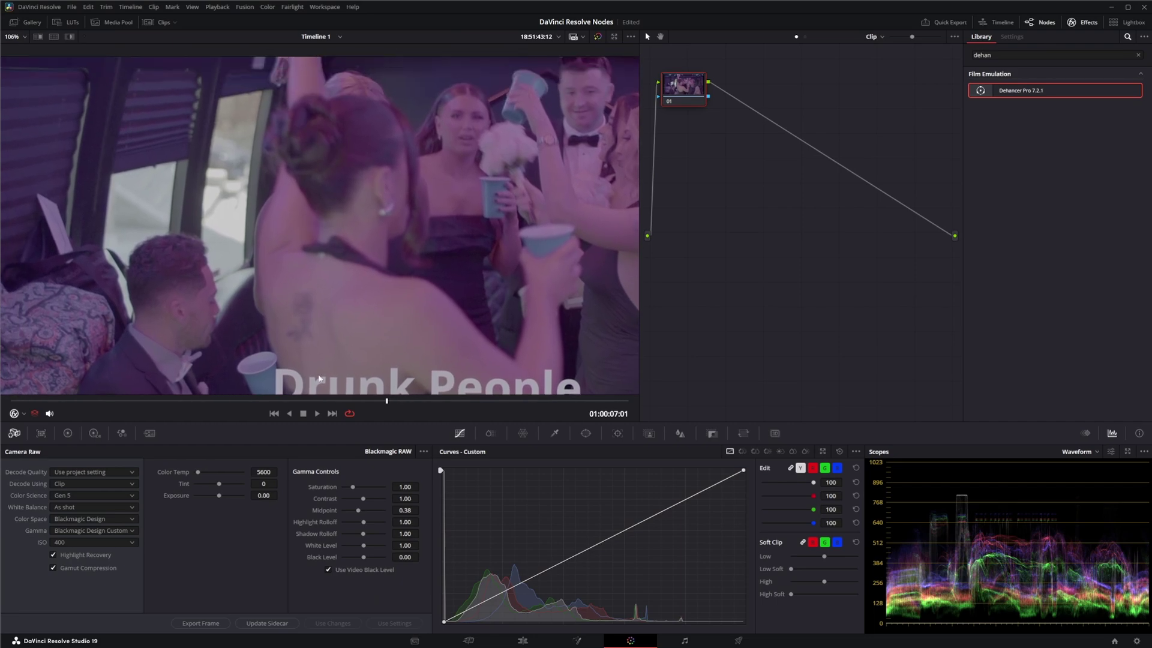
Step: Scrub, zoom and pan the Color page viewer to inspect the titled clip
{"action": "mouse_move", "coordinate": [382, 405]}
{"action": "left_mouse_down"}
{"action": "mouse_move", "coordinate": [303, 403]}
{"action": "mouse_move", "coordinate": [554, 408]}
{"action": "mouse_move", "coordinate": [377, 403]}
{"action": "left_mouse_up"}
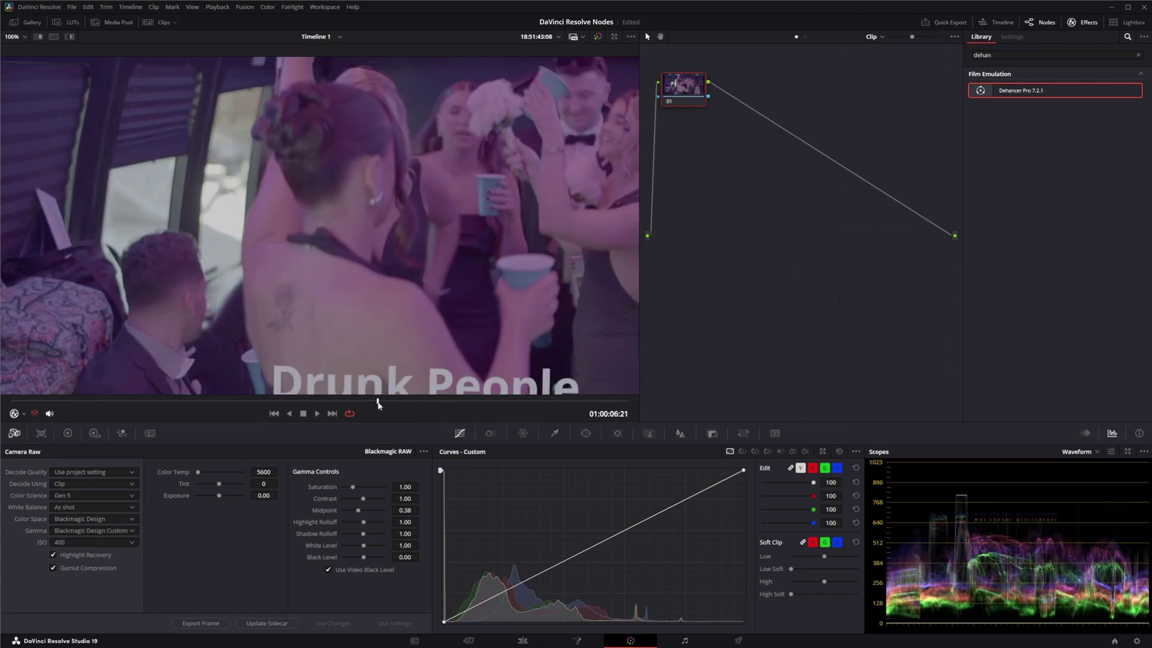
{"action": "scroll", "coordinate": [367, 307], "scroll_direction": "down", "scroll_amount": 3}
{"action": "scroll", "coordinate": [367, 308], "scroll_direction": "down", "scroll_amount": 3}
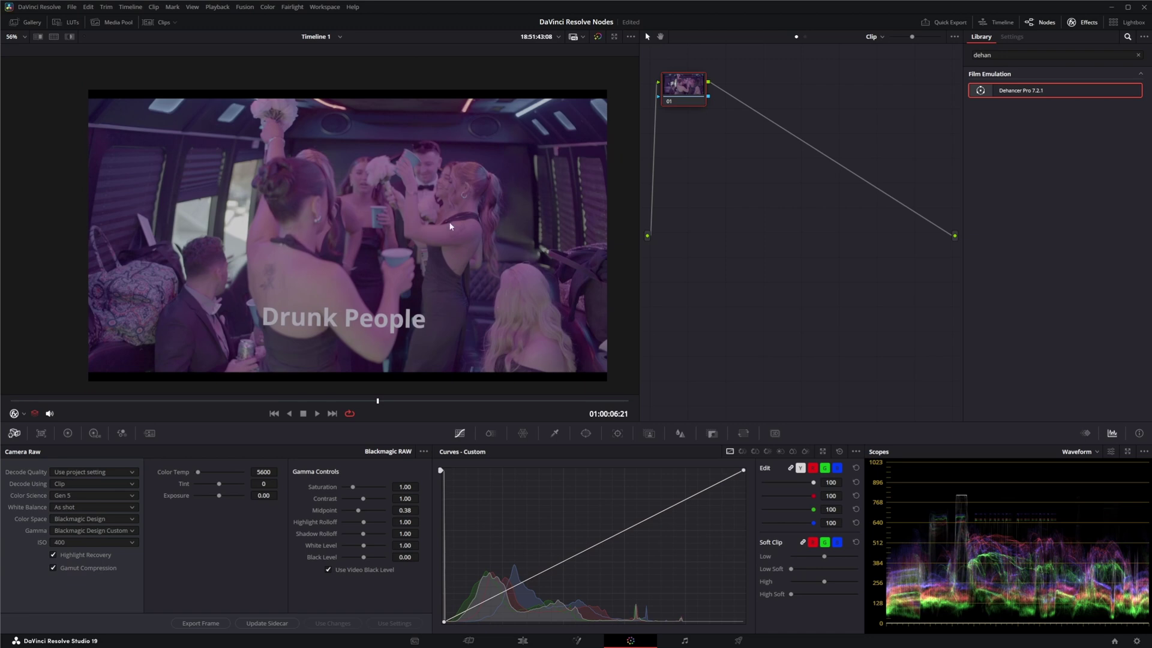
{"action": "left_click_drag", "start_coordinate": [450, 226], "coordinate": [454, 228]}
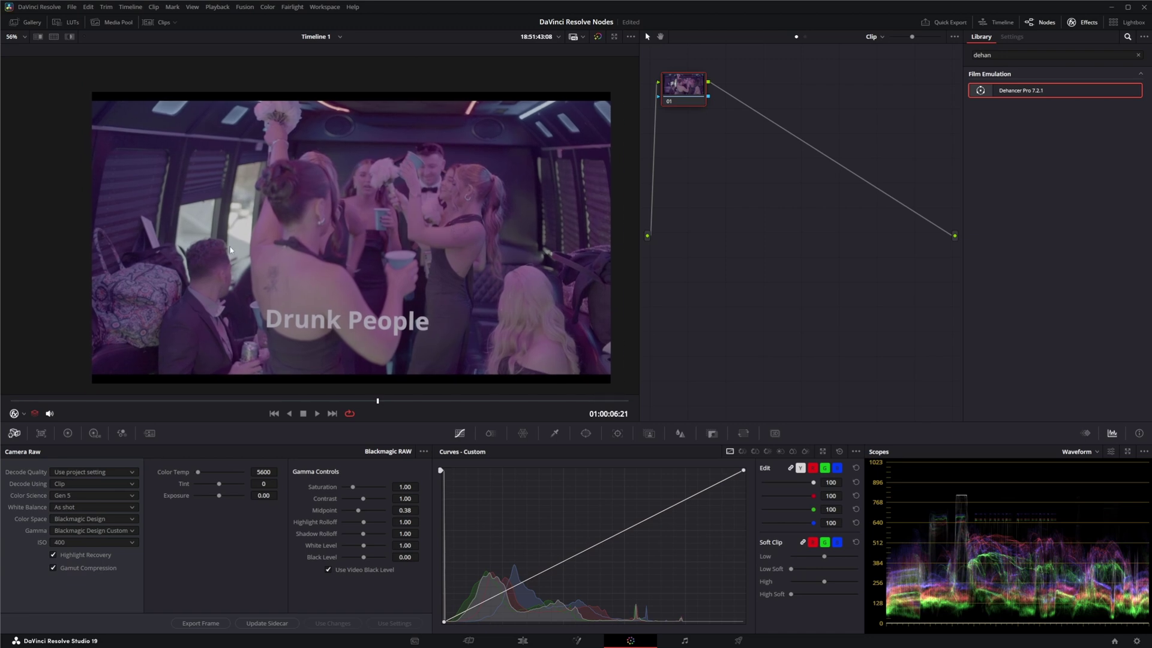
{"action": "scroll", "coordinate": [238, 242], "scroll_direction": "up", "scroll_amount": 5}
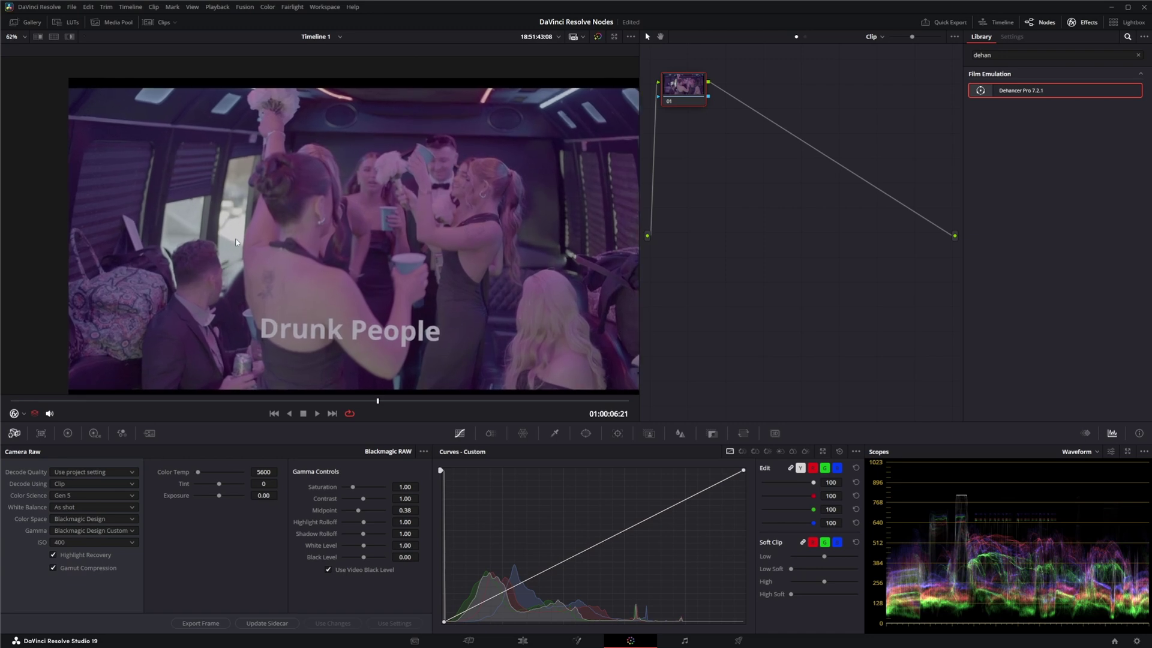
{"action": "left_click_drag", "start_coordinate": [323, 236], "coordinate": [411, 230]}
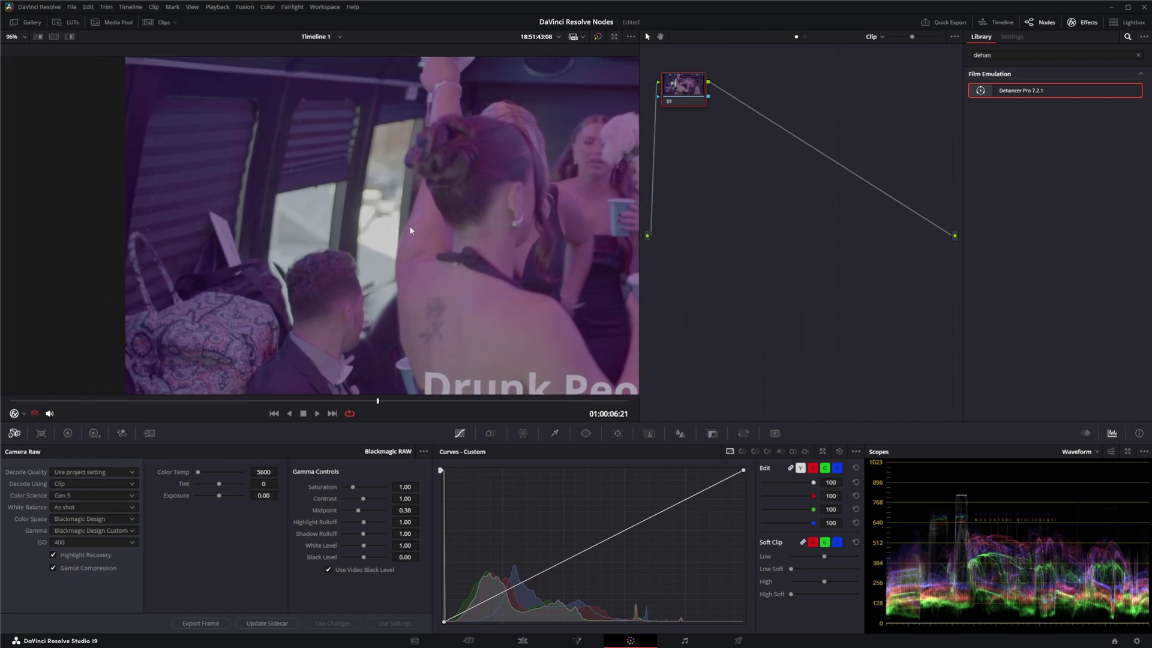
{"action": "scroll", "coordinate": [369, 241], "scroll_direction": "down", "scroll_amount": 4}
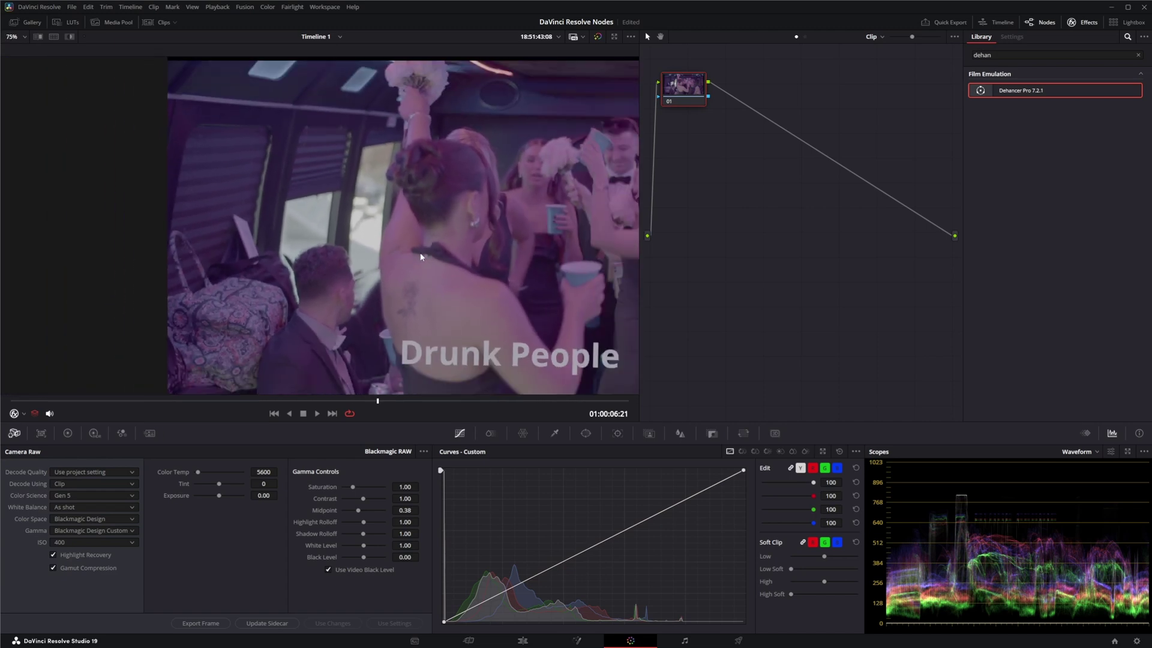
{"action": "left_click_drag", "start_coordinate": [470, 254], "coordinate": [331, 262]}
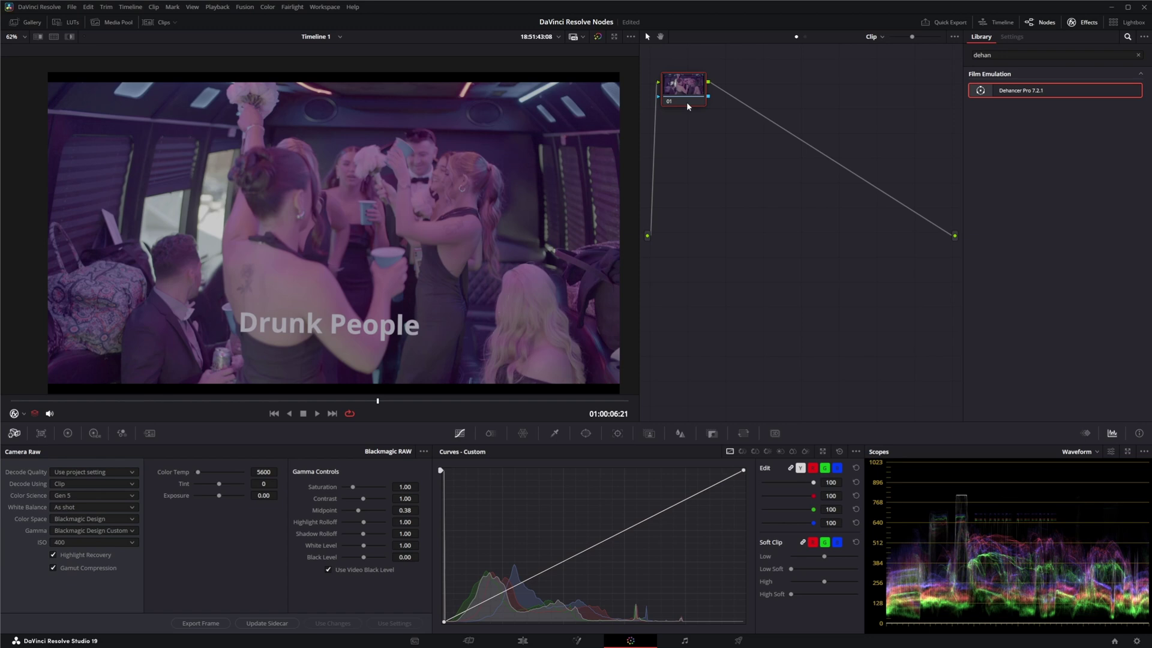
Step: Add serial node 02 with the Buttery LUTs BMPCC4K_6K_Natural_Rec709_V3 LUT and preview it
{"action": "key", "text": "alt+s"}
{"action": "right_click", "coordinate": [754, 106]}
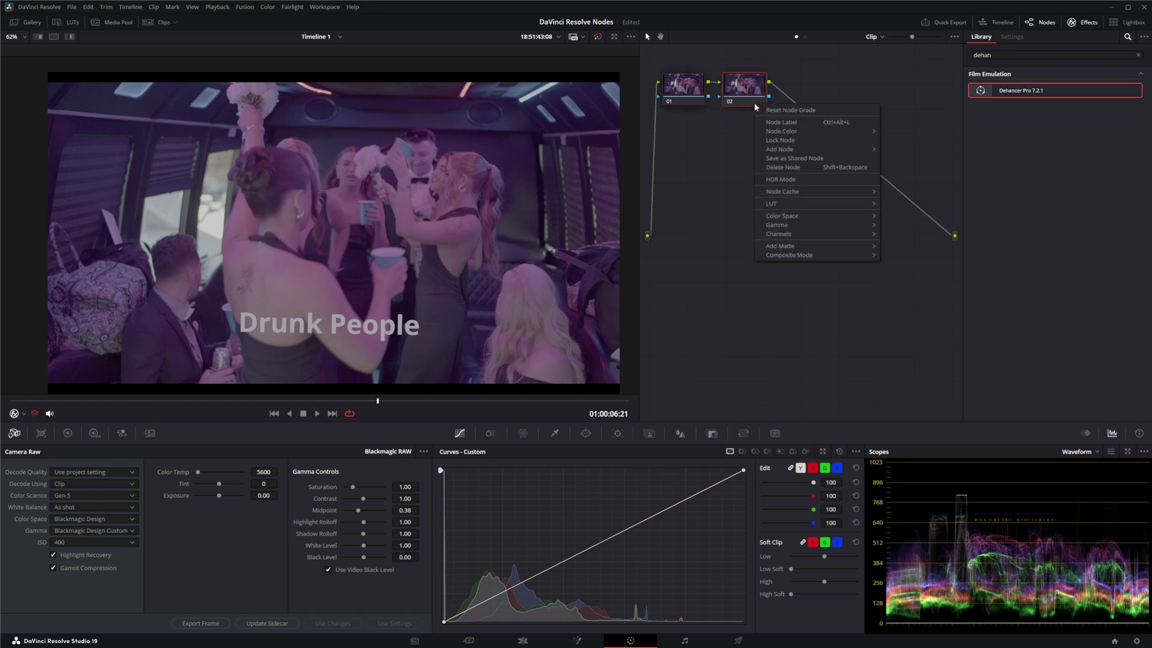
{"action": "mouse_move", "coordinate": [818, 205]}
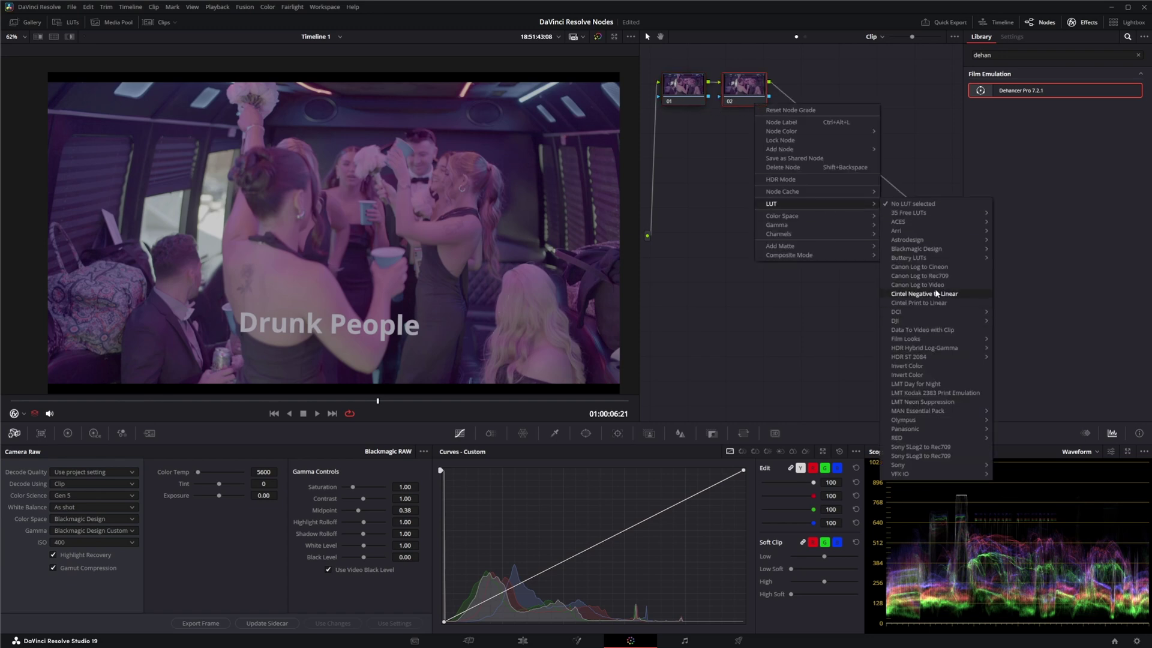
{"action": "mouse_move", "coordinate": [934, 263]}
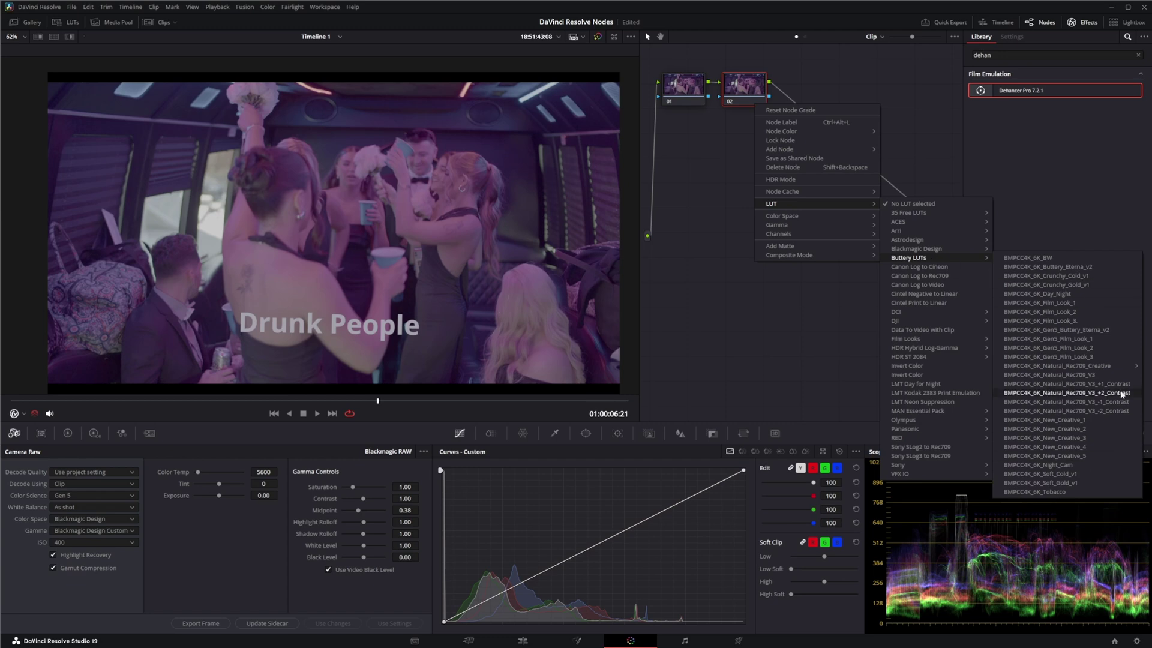
{"action": "left_click", "coordinate": [1092, 375]}
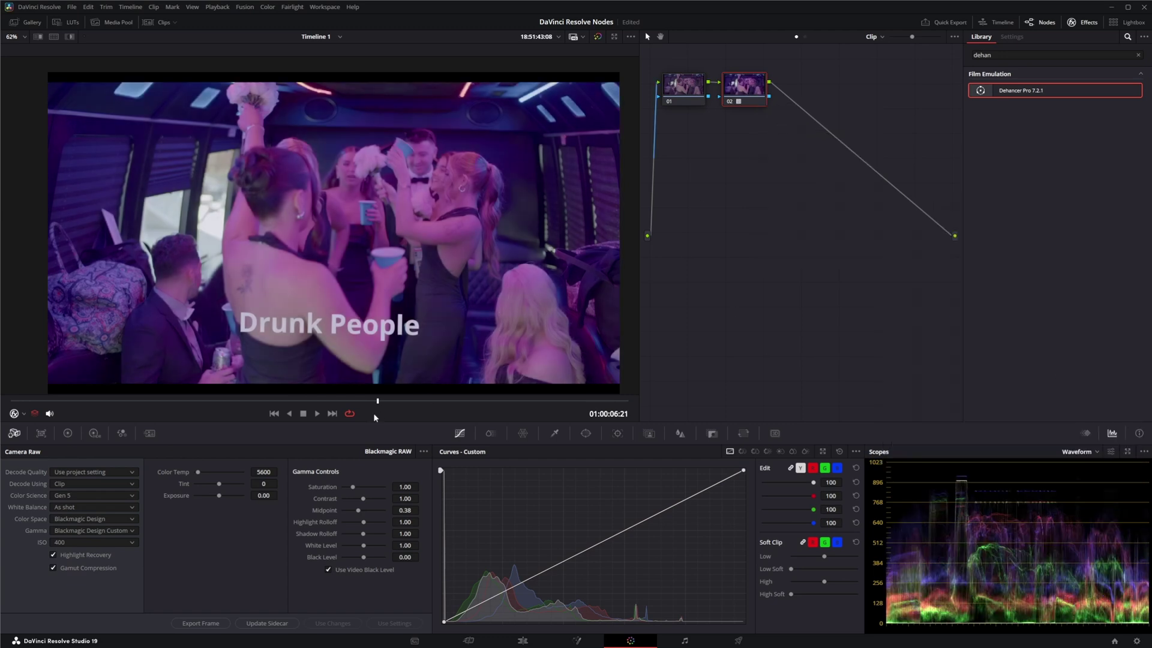
{"action": "left_click", "coordinate": [318, 414]}
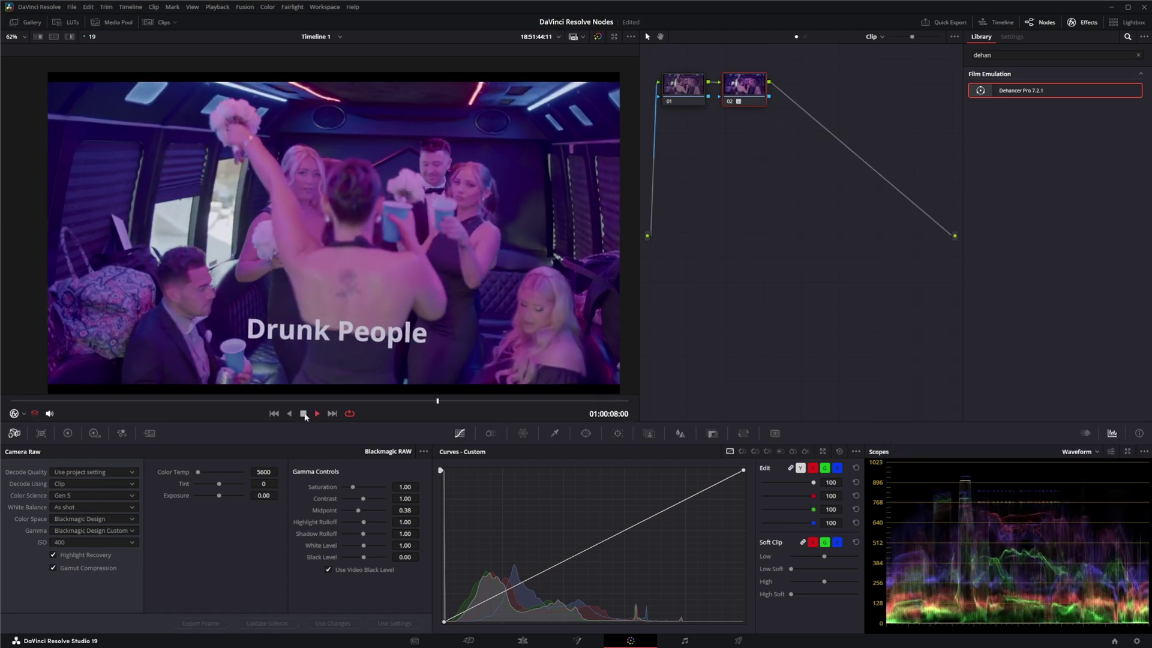
{"action": "left_click", "coordinate": [522, 641]}
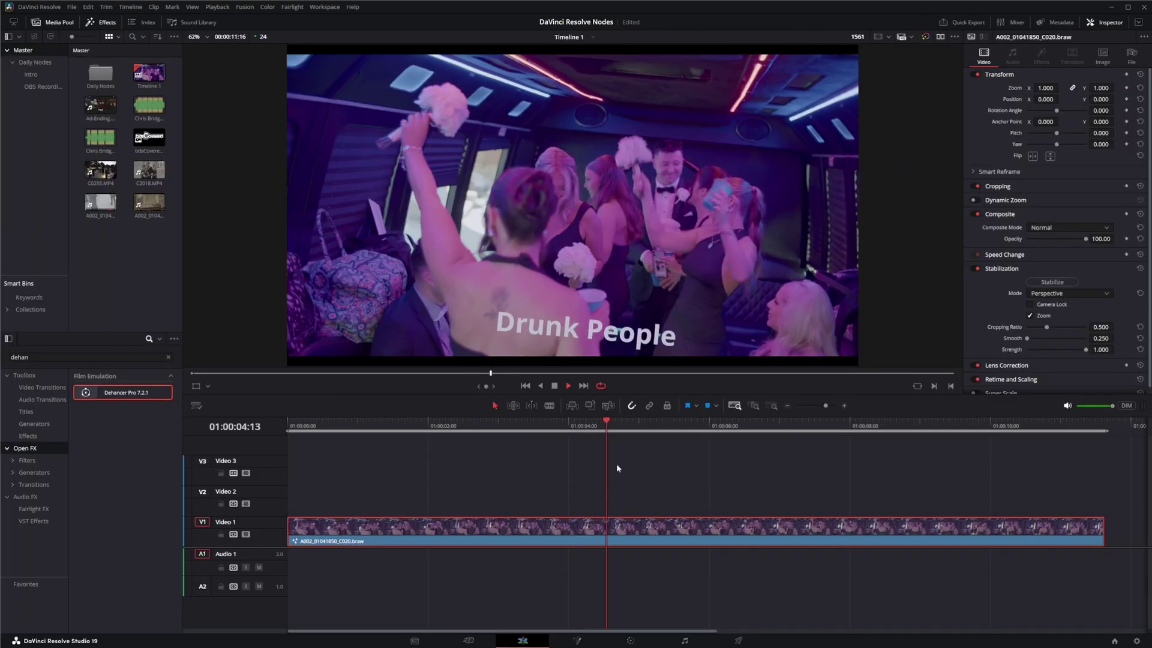